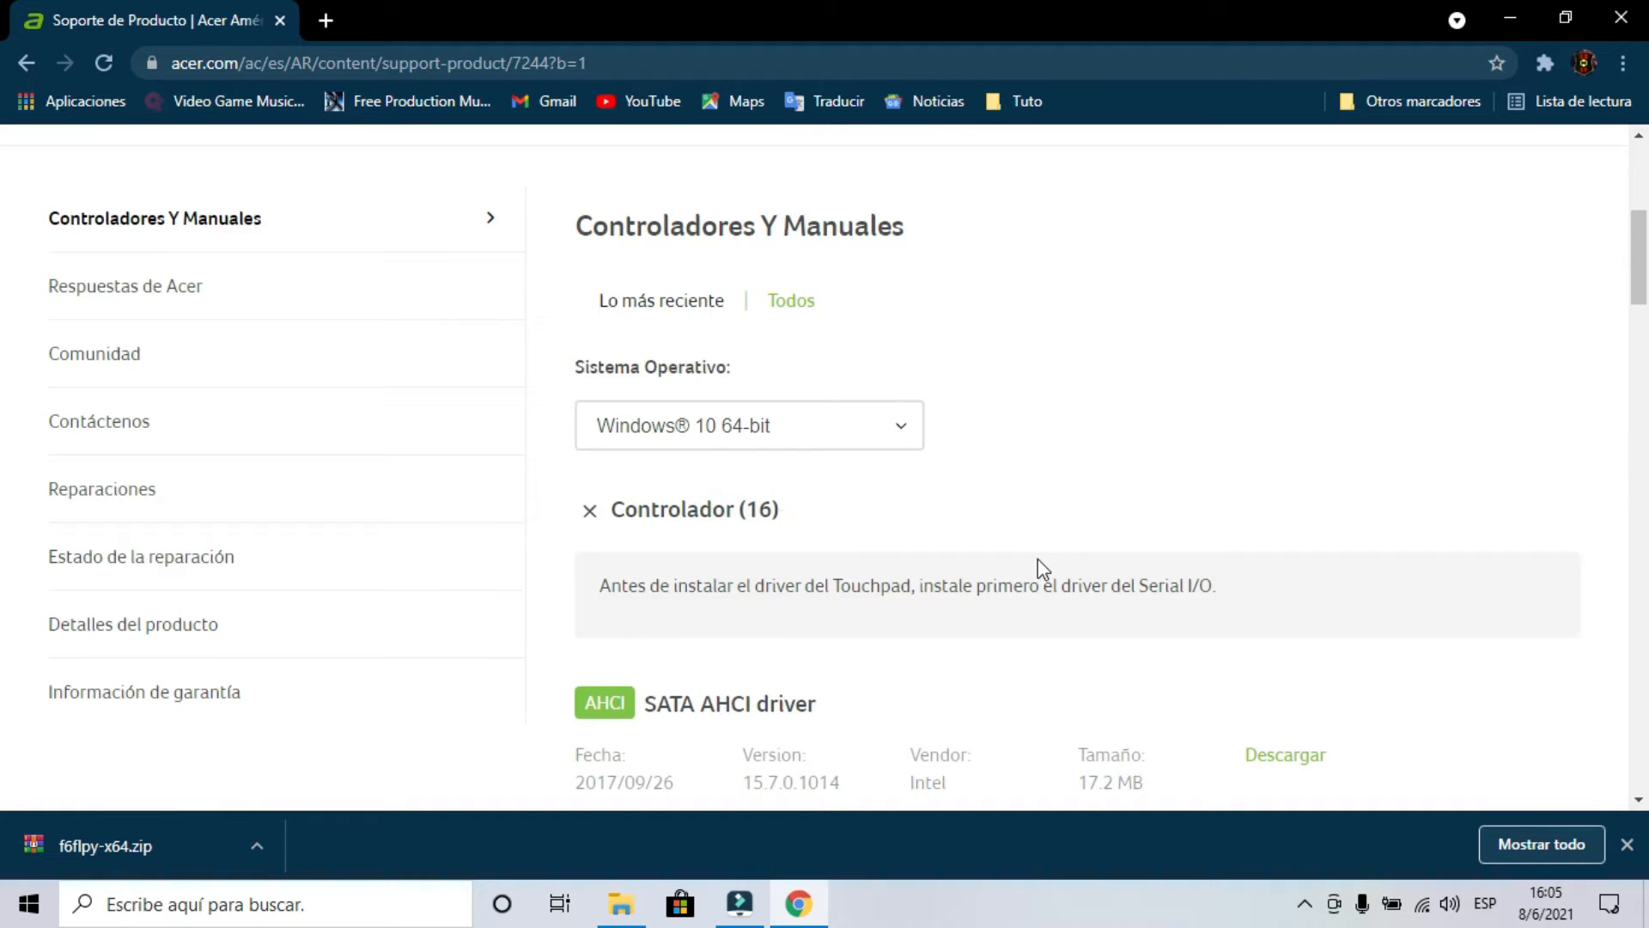
Step: Download the IRST driver version 16.8.0.1000 from the Acer support page and extract its archive in the Descargas folder
scroll(1362, 550, "down", 10)
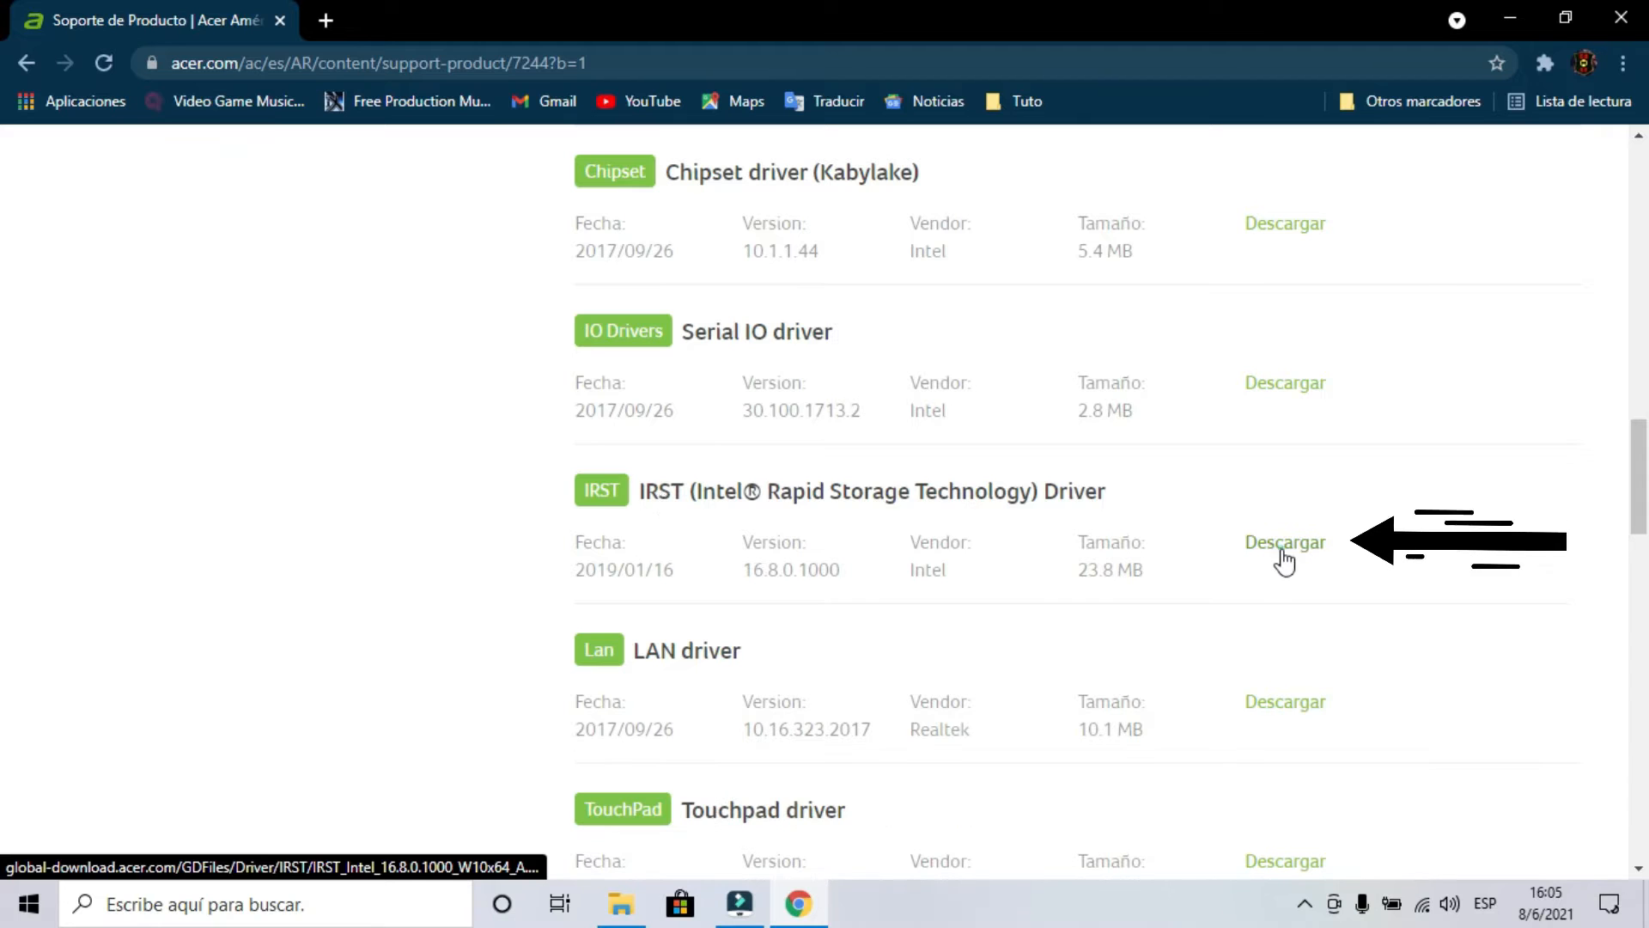
left_click(1283, 558)
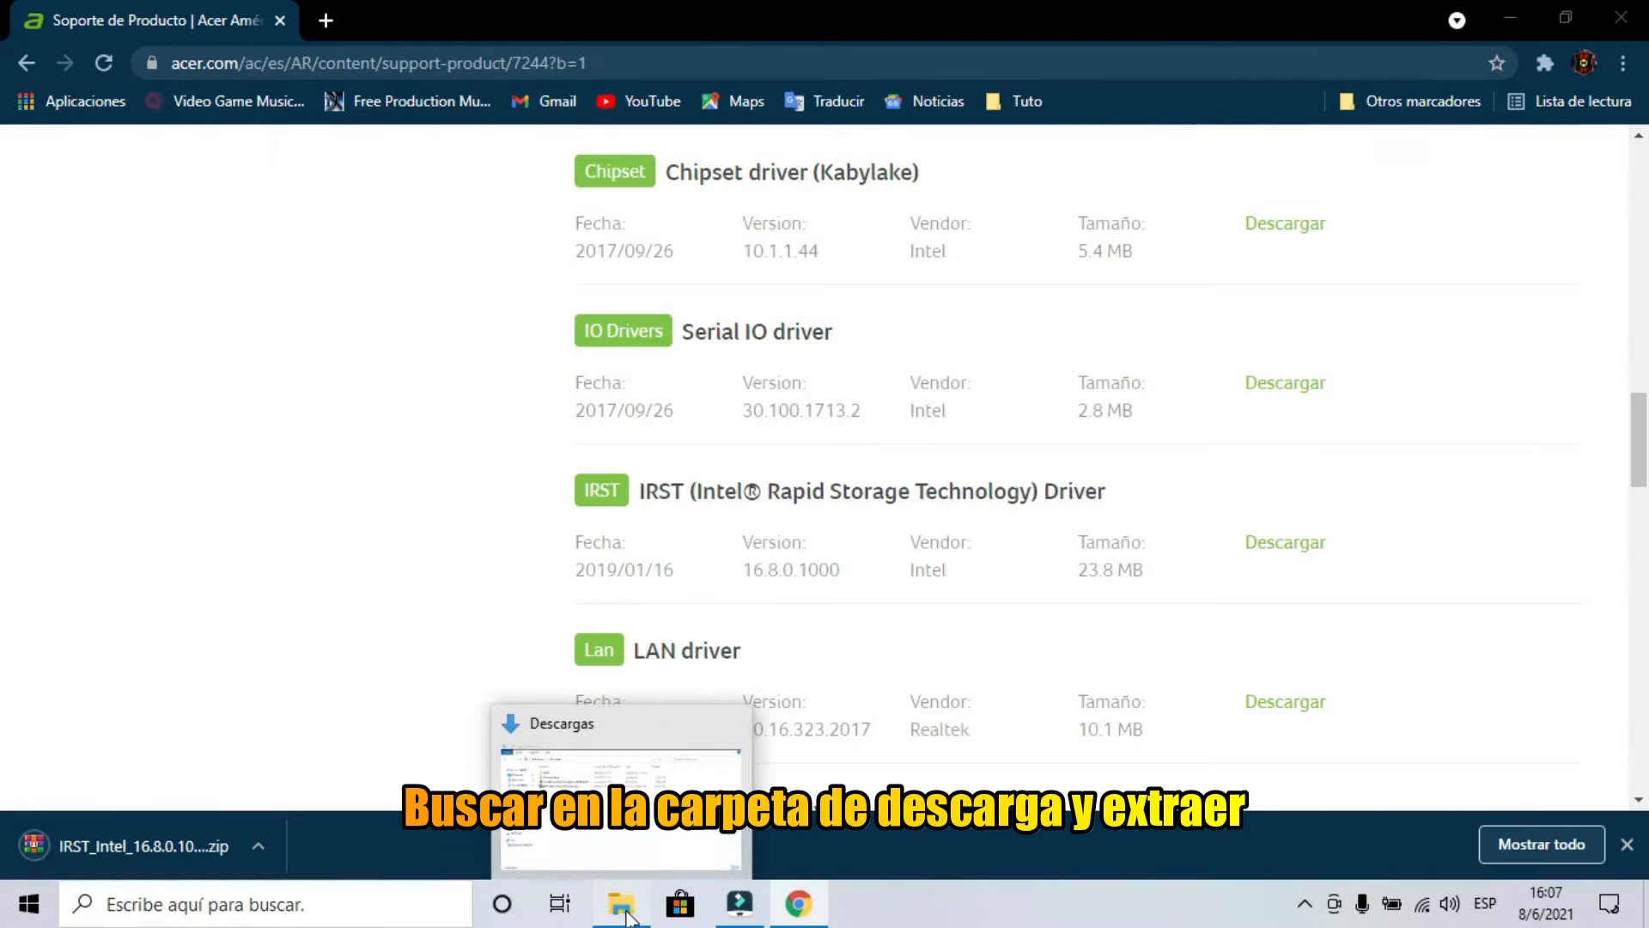
left_click(625, 915)
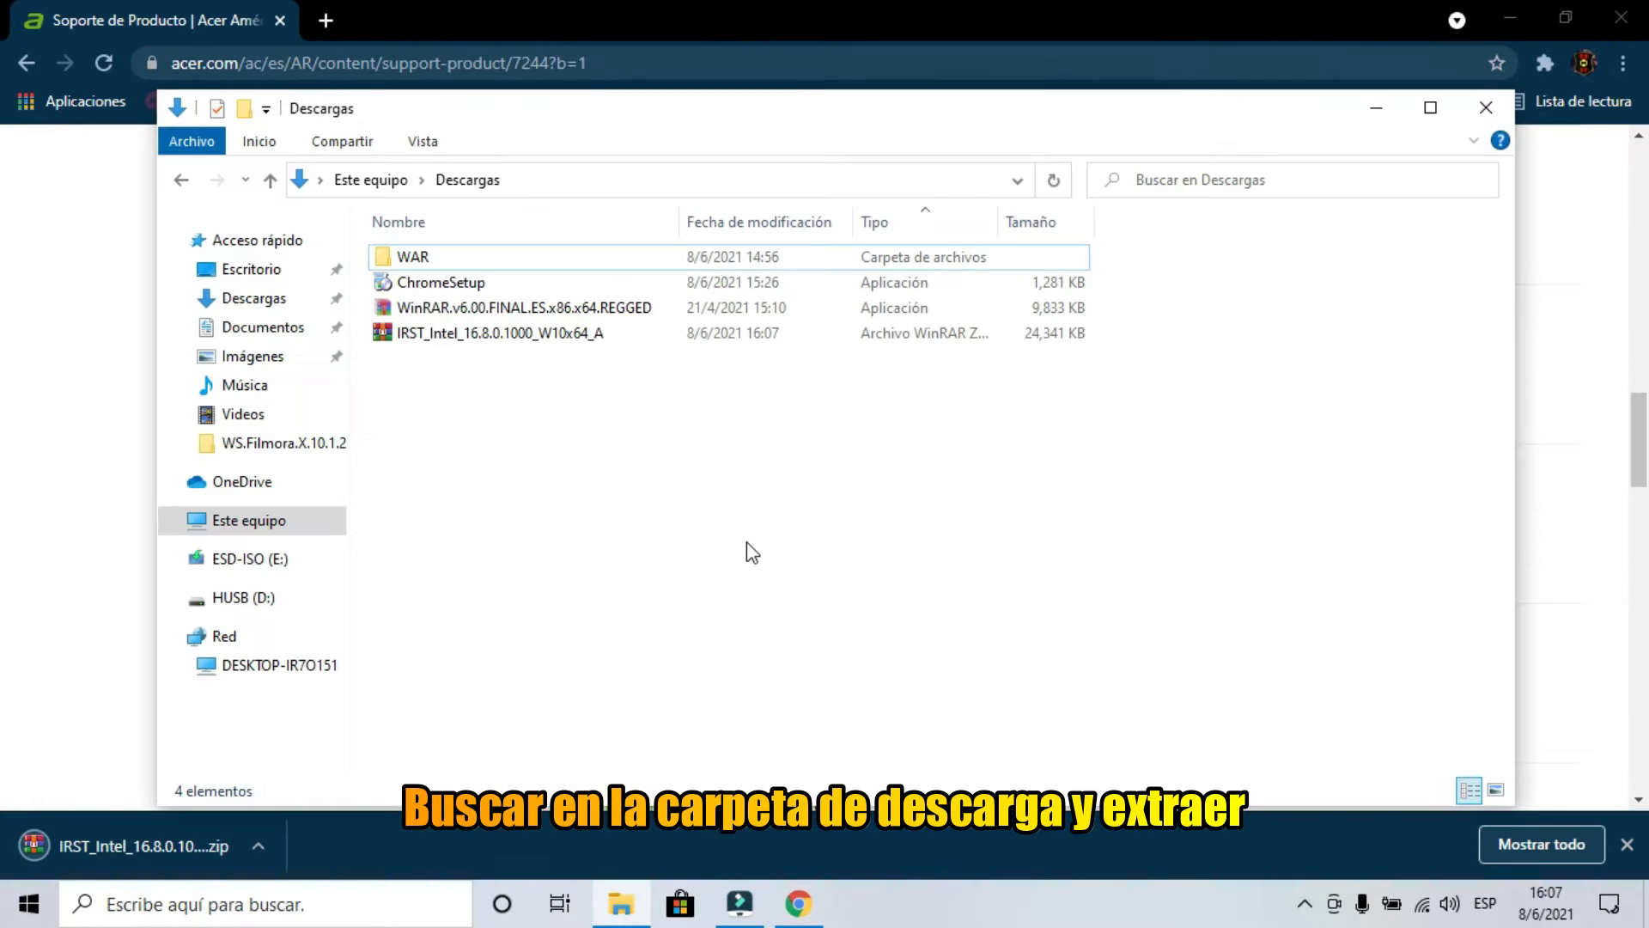
left_click(563, 339)
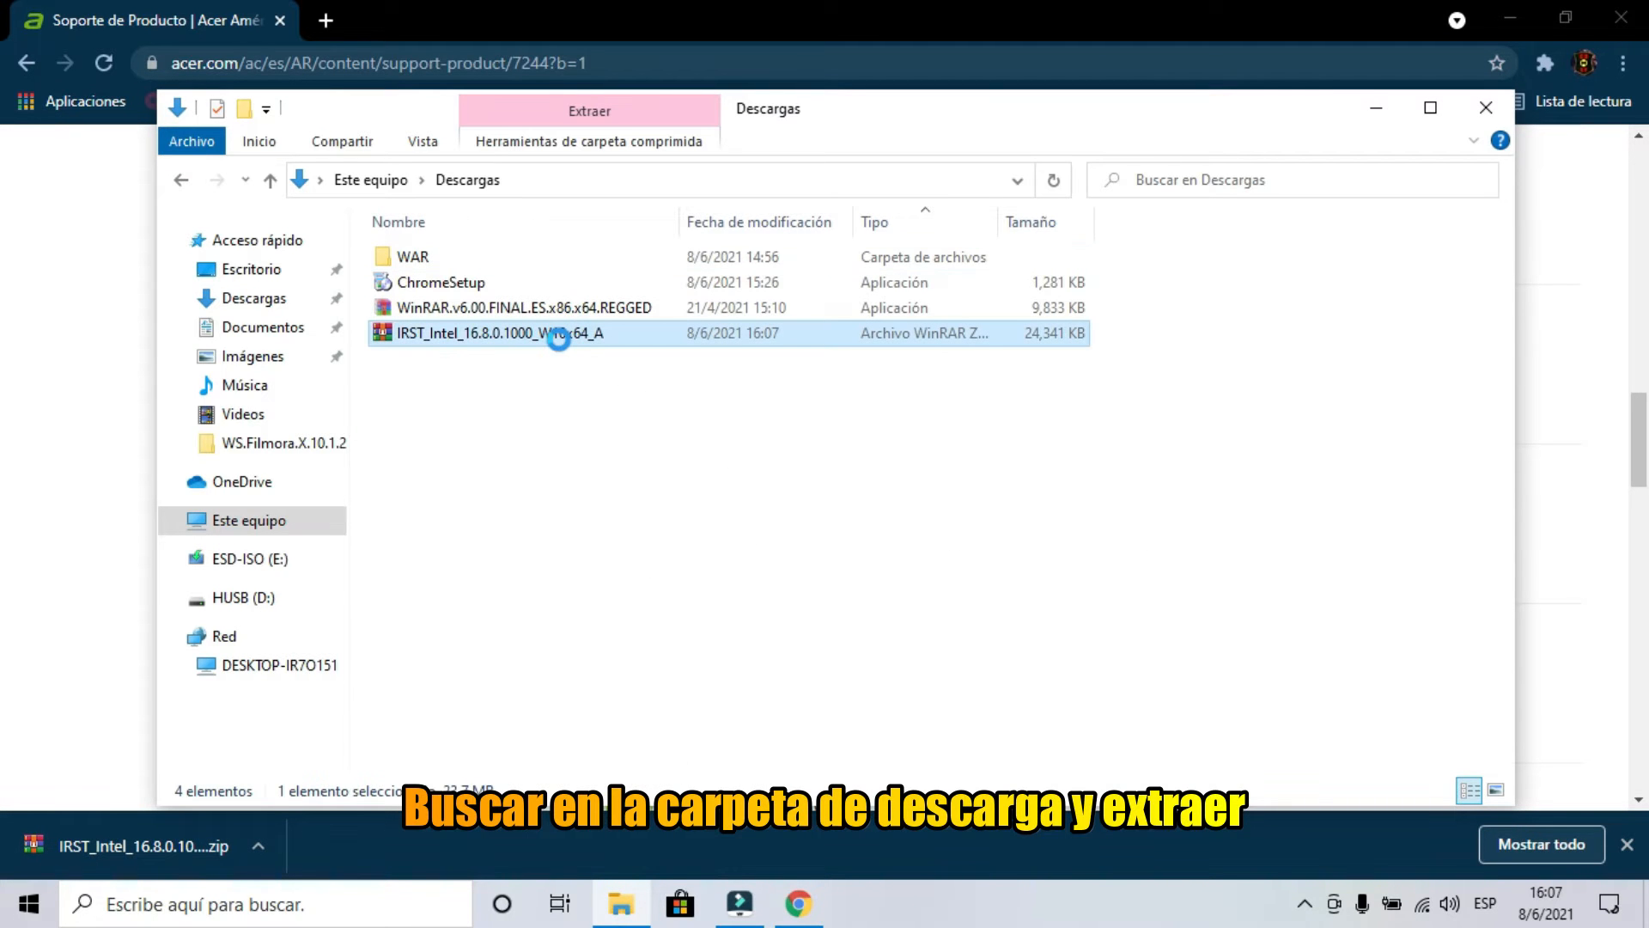
right_click(560, 340)
left_click(623, 442)
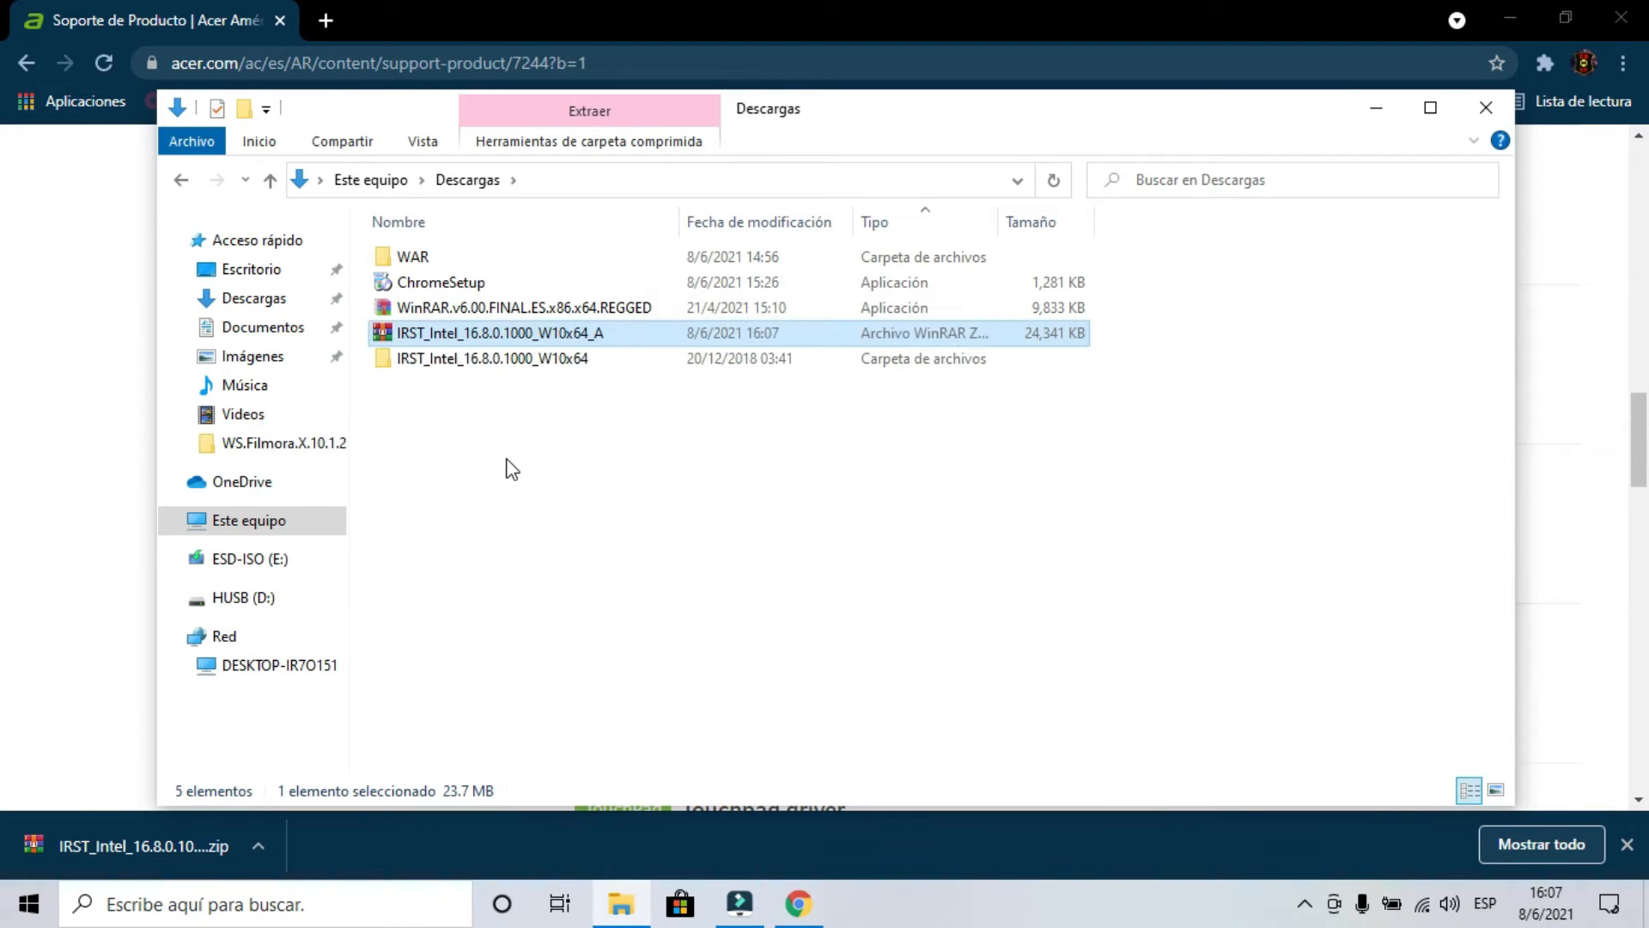
Step: Run SetupRST from the extracted IRST_Intel_16.8.0.1000_W10x64 folder and accept the licence agreement terms
double_click(507, 359)
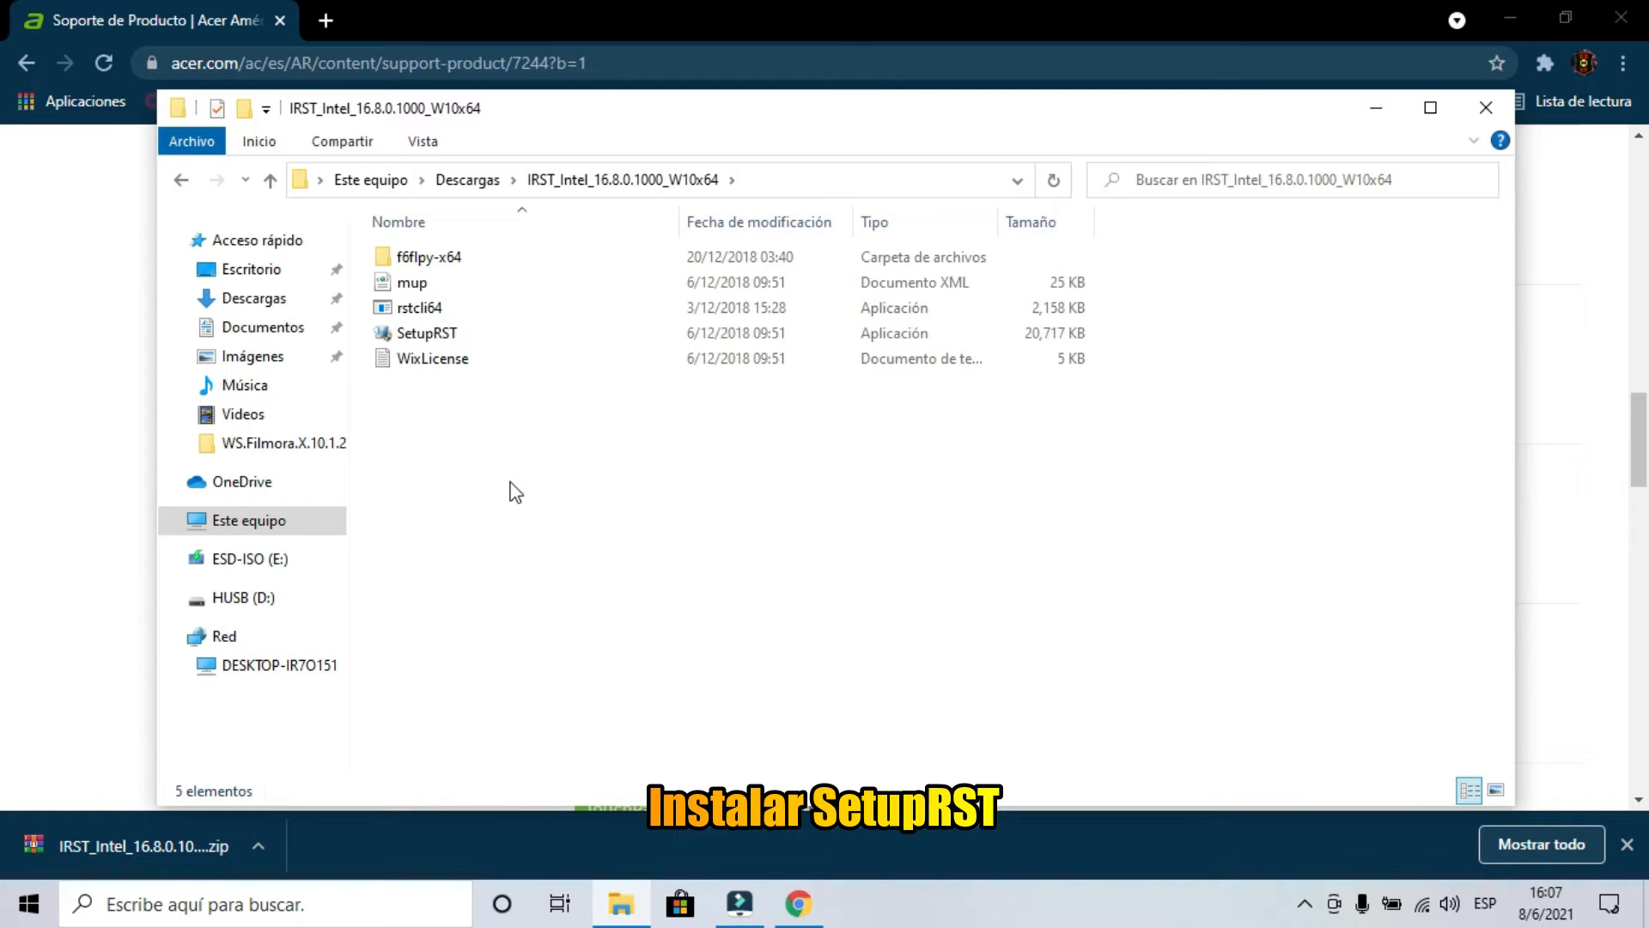
double_click(464, 335)
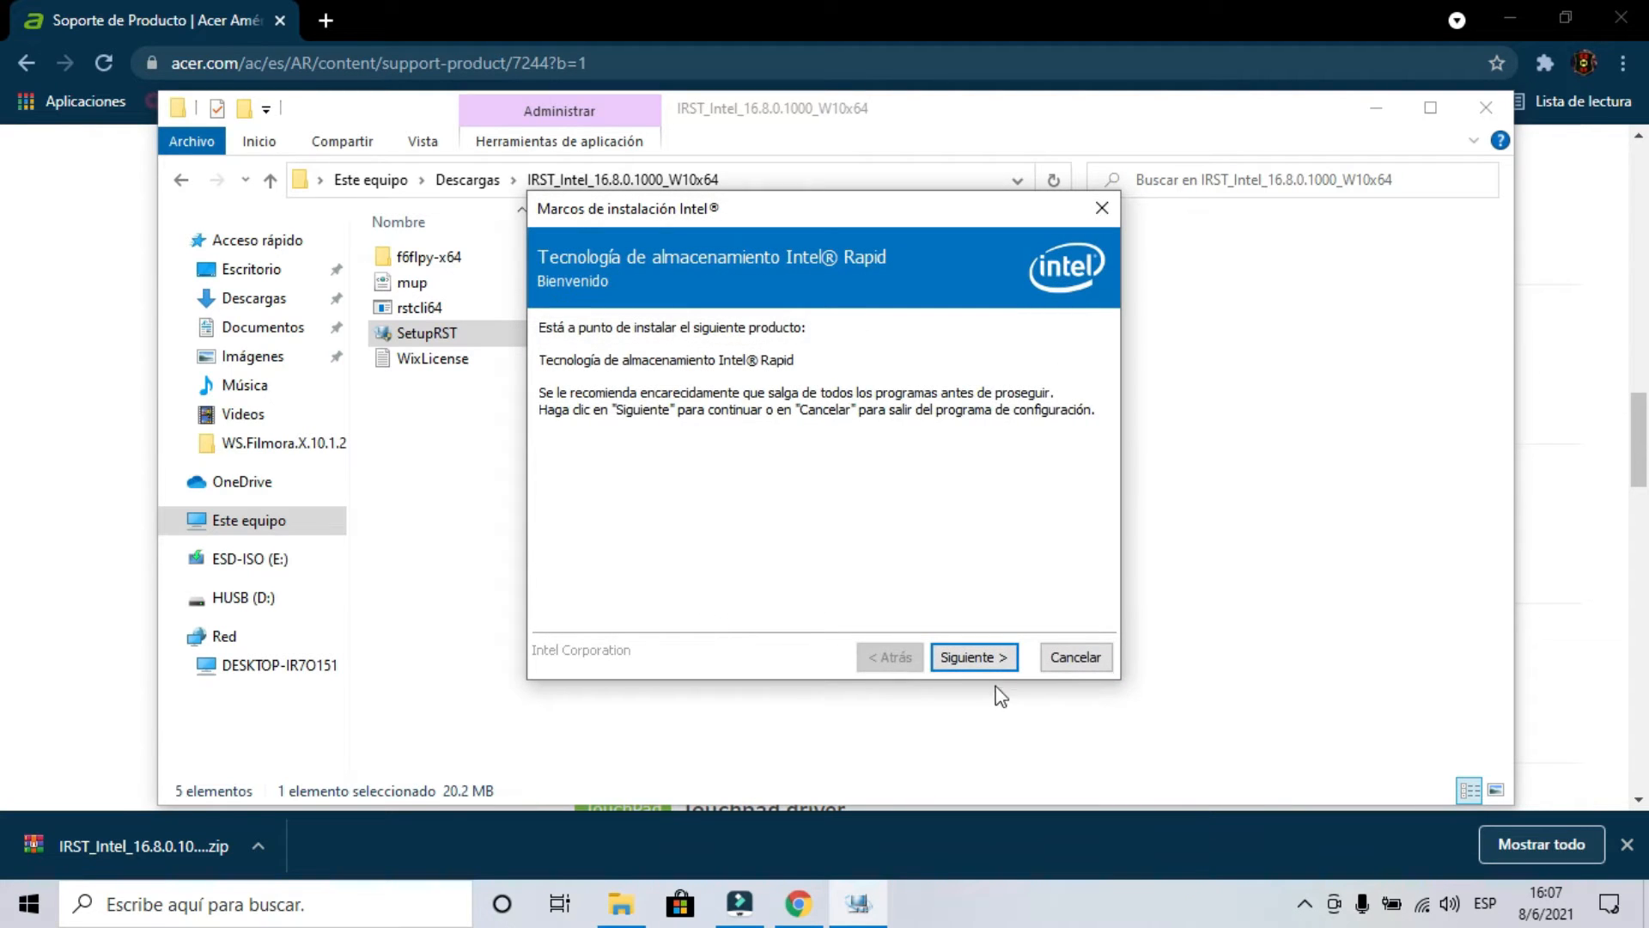
left_click(995, 662)
left_click(998, 663)
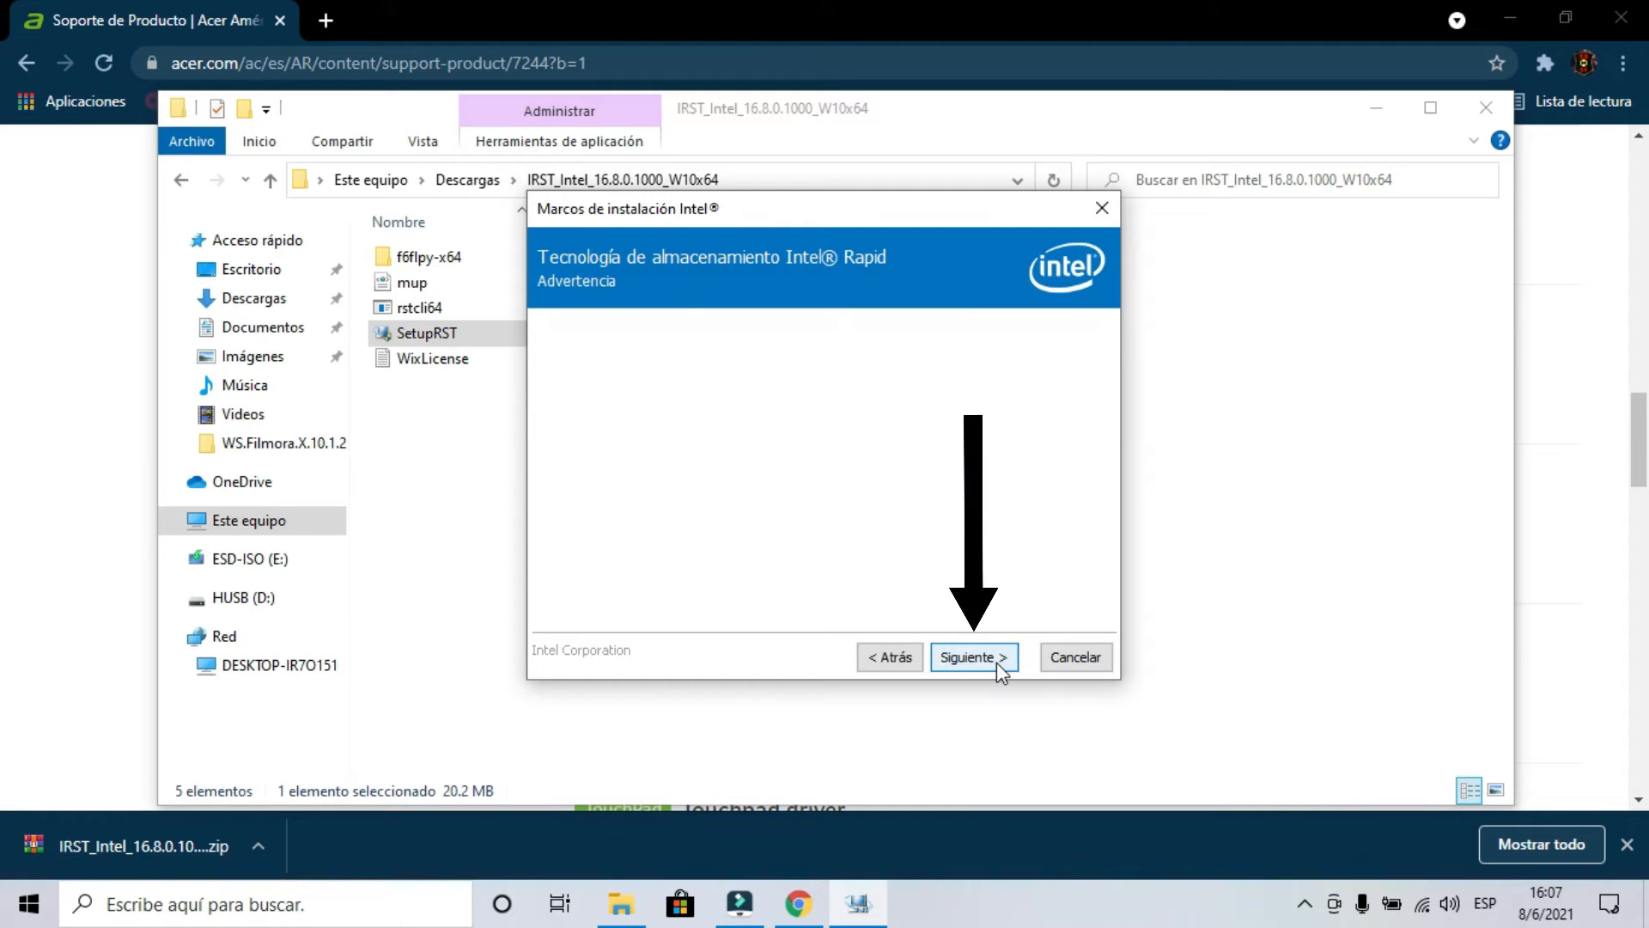
left_click(776, 615)
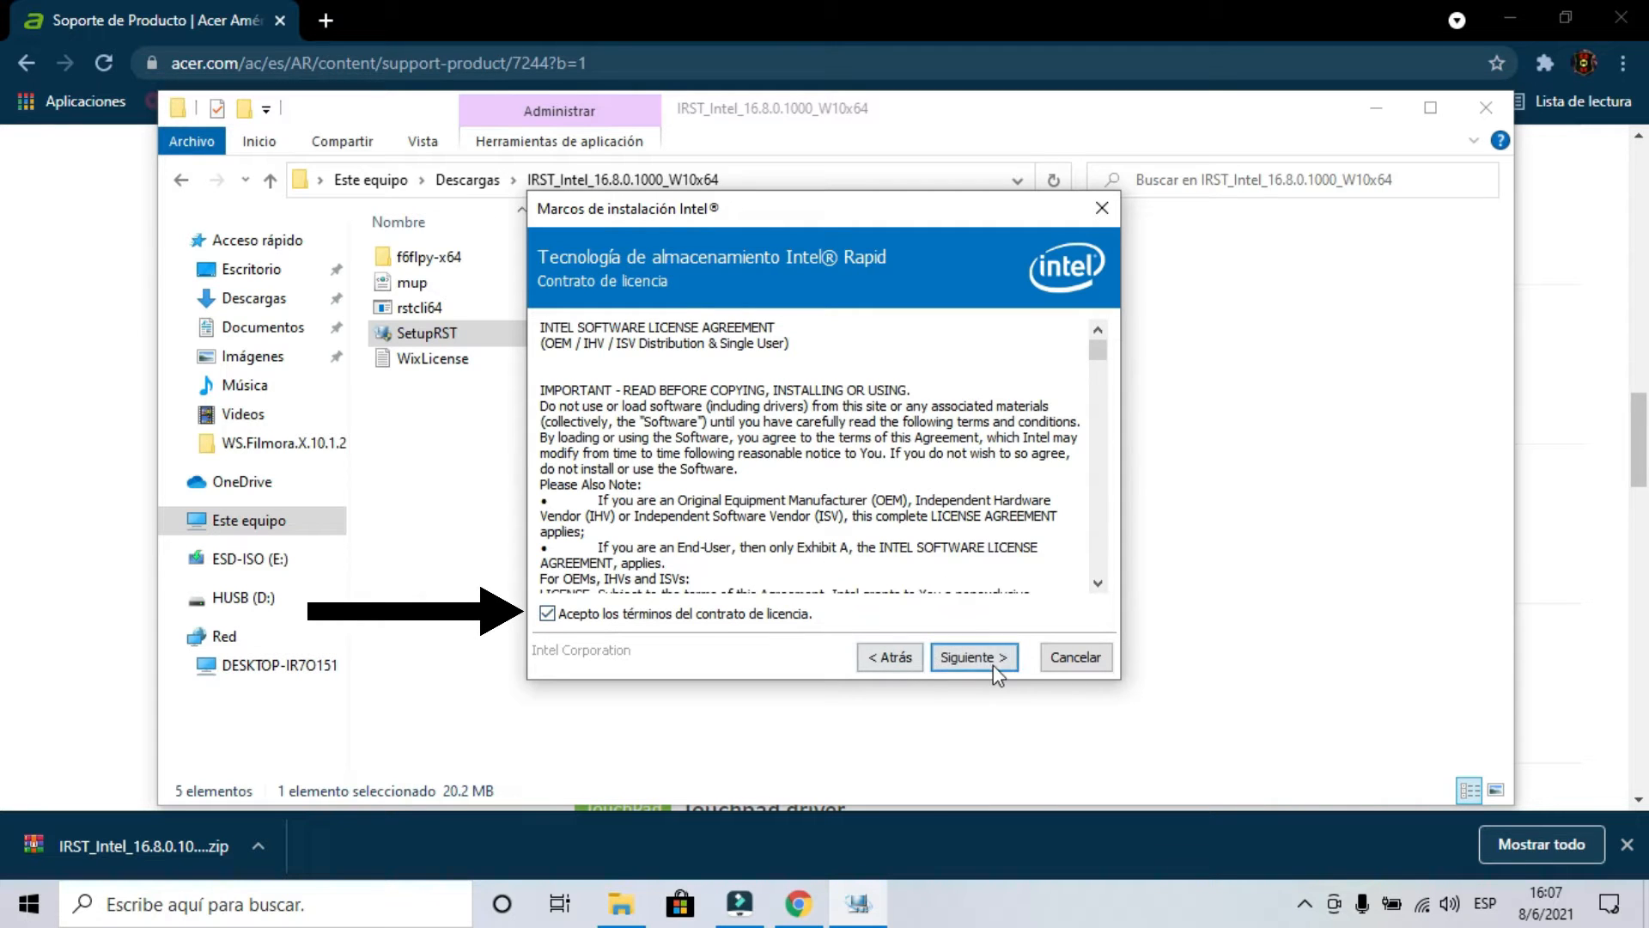
left_click(992, 661)
left_click(997, 661)
left_click(999, 666)
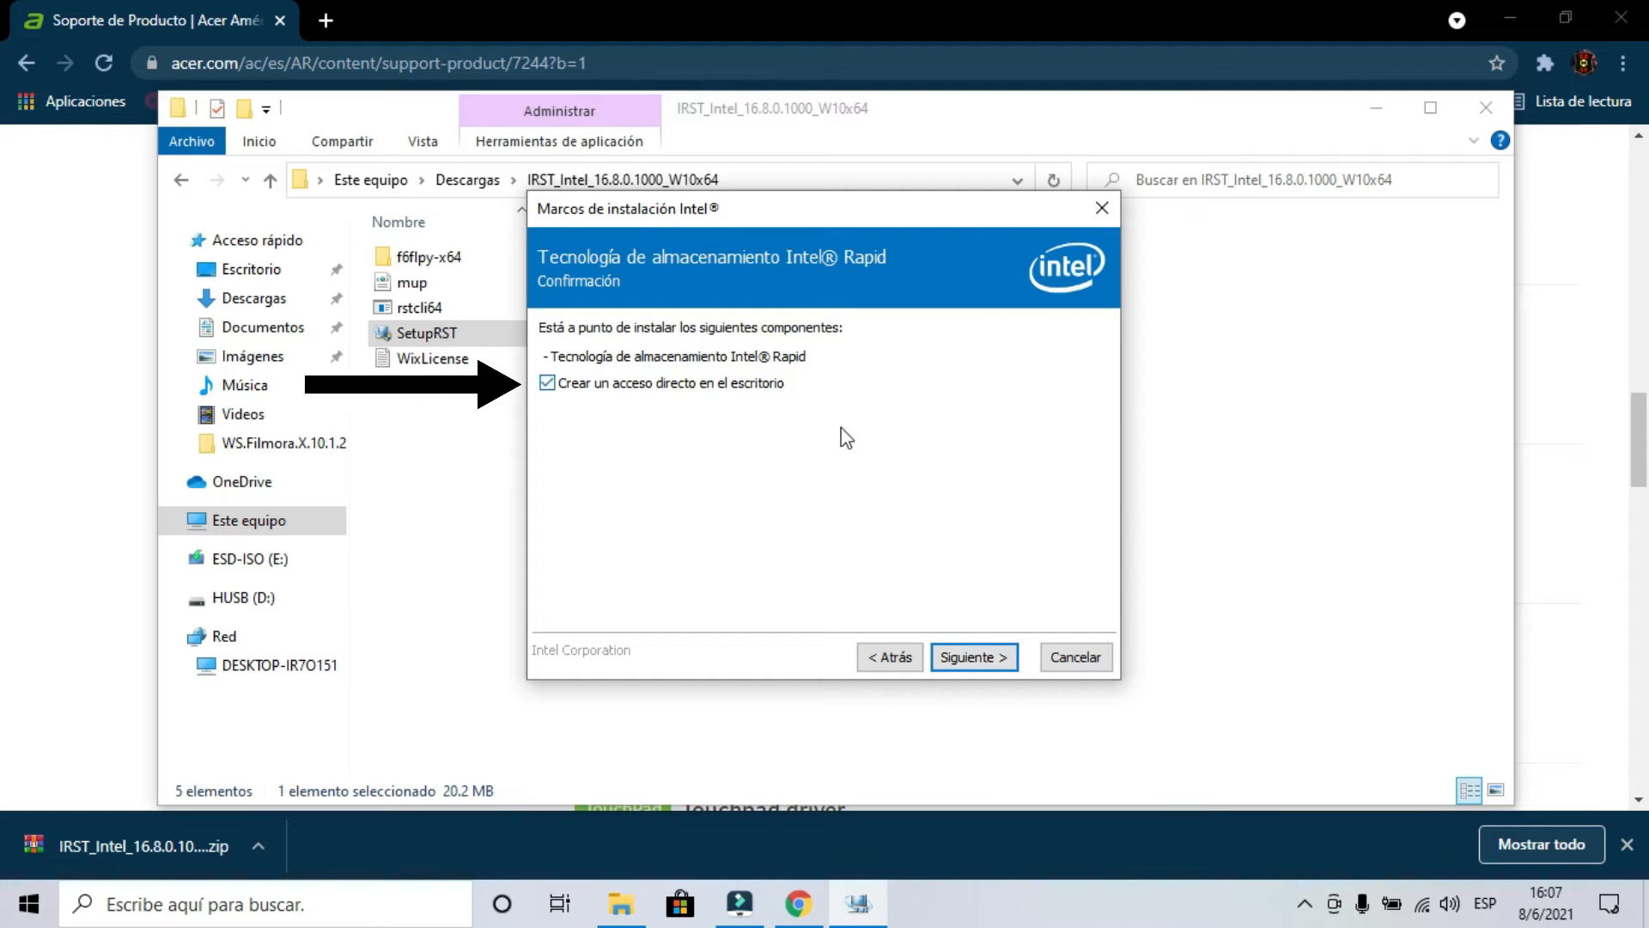
Step: Install Intel Rapid Storage Technology with a desktop shortcut and minimise the folder and browser windows
left_click(979, 657)
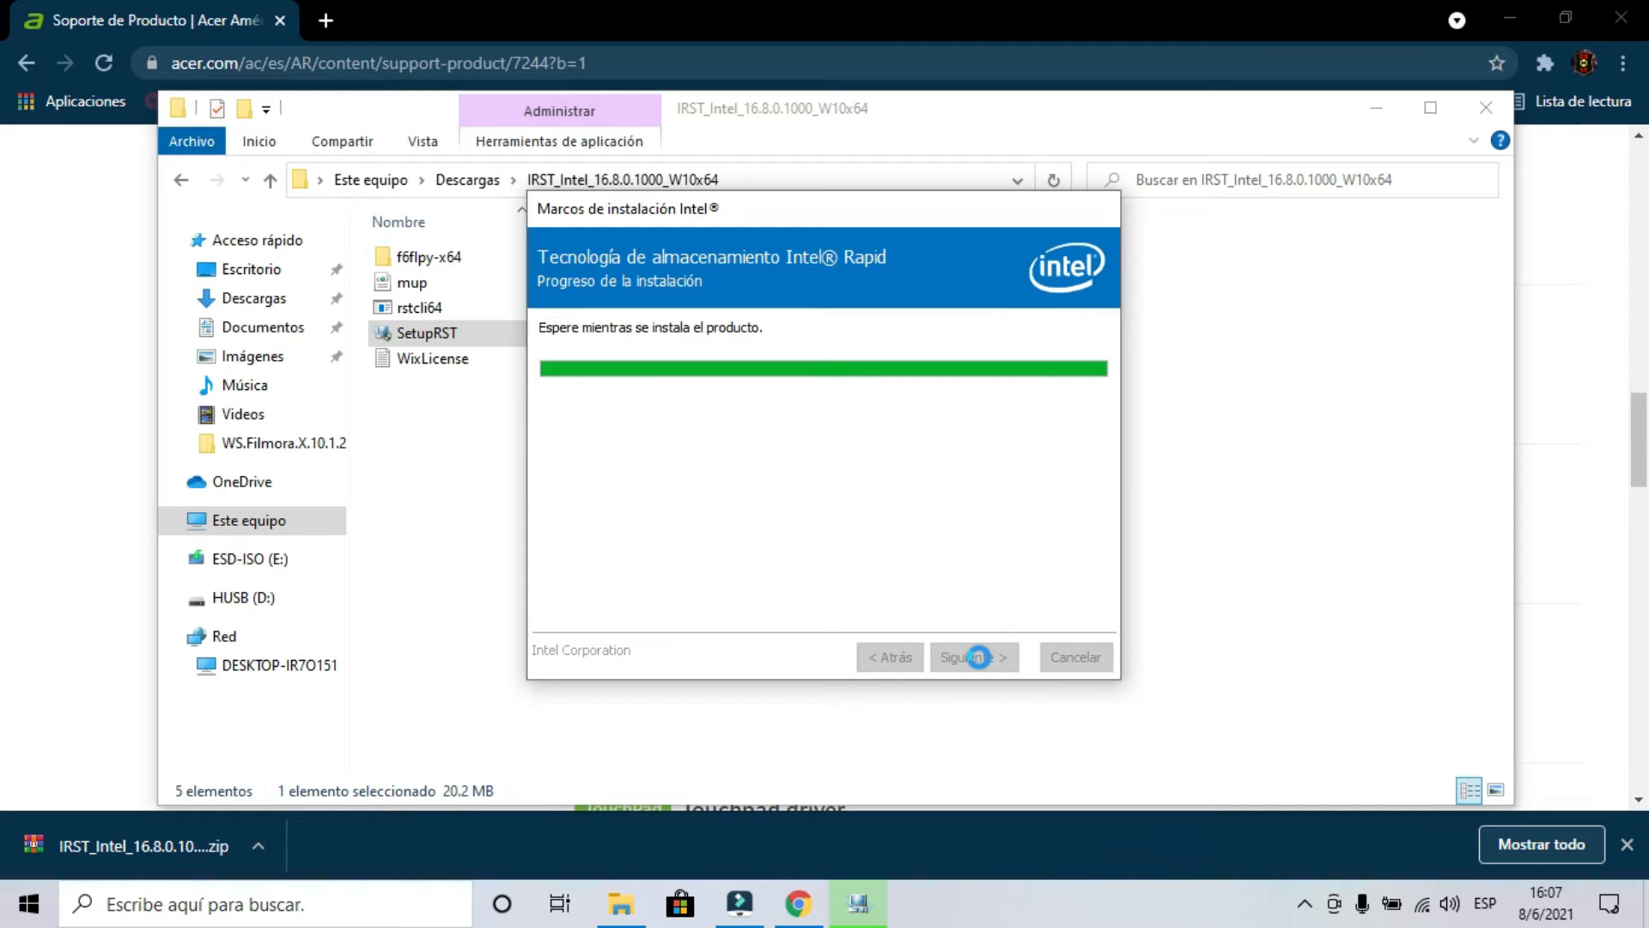
left_click(1377, 108)
left_click(1510, 19)
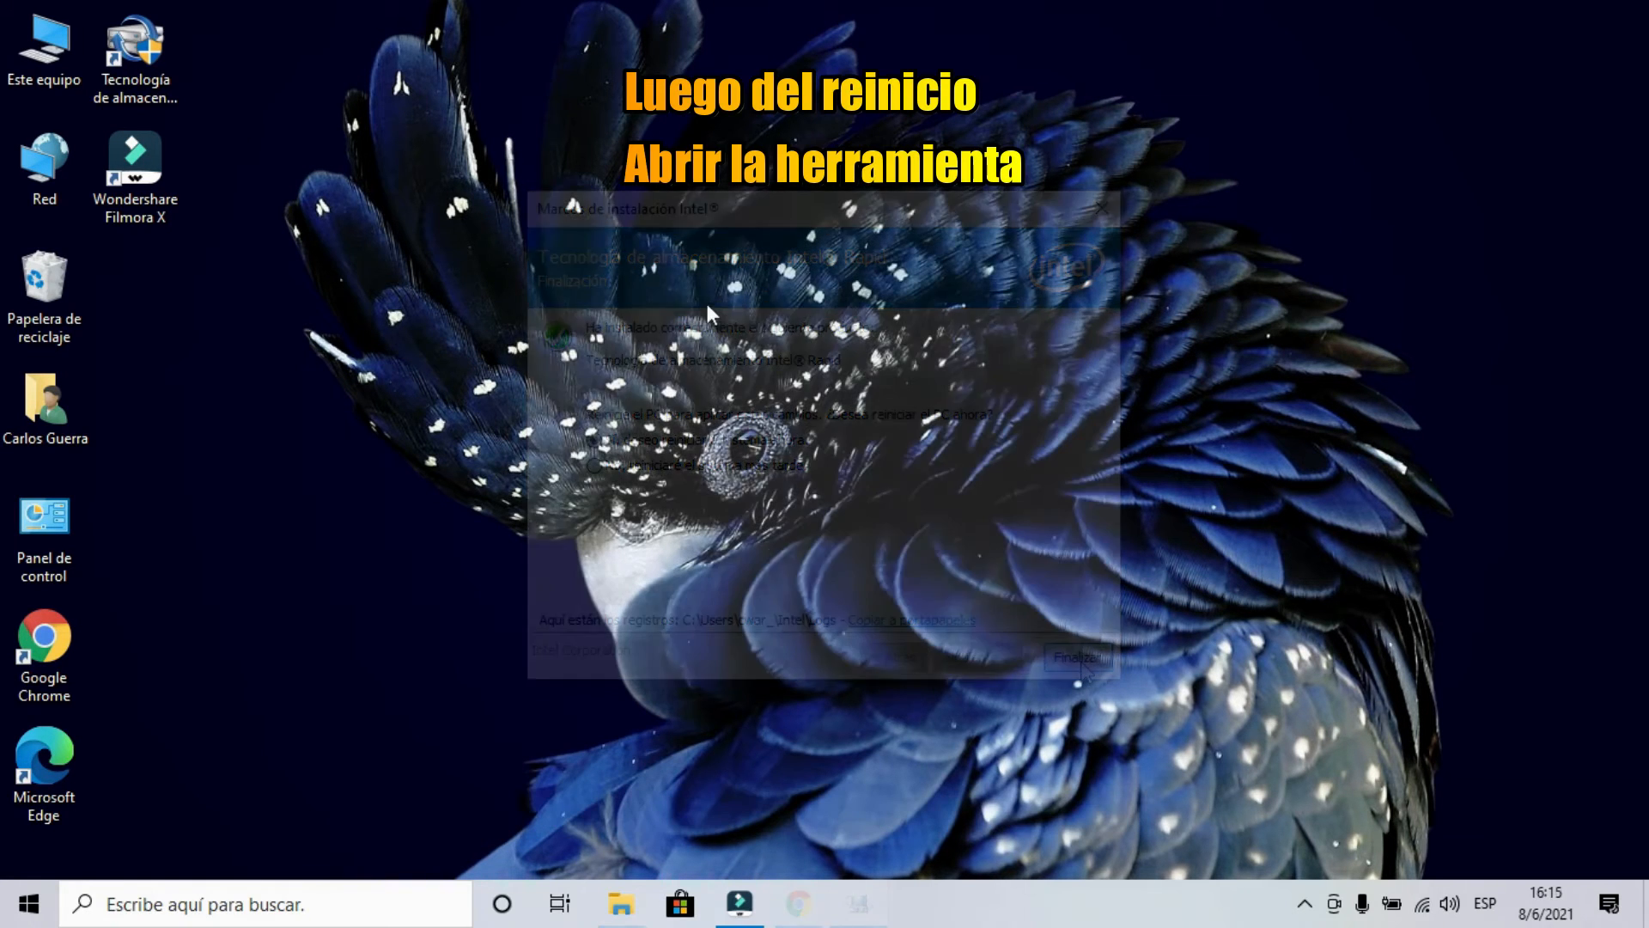
Step: Open Intel Rapid Storage Technology from the desktop and clear the metadata of the 13 GB PCIe SSD
double_click(134, 69)
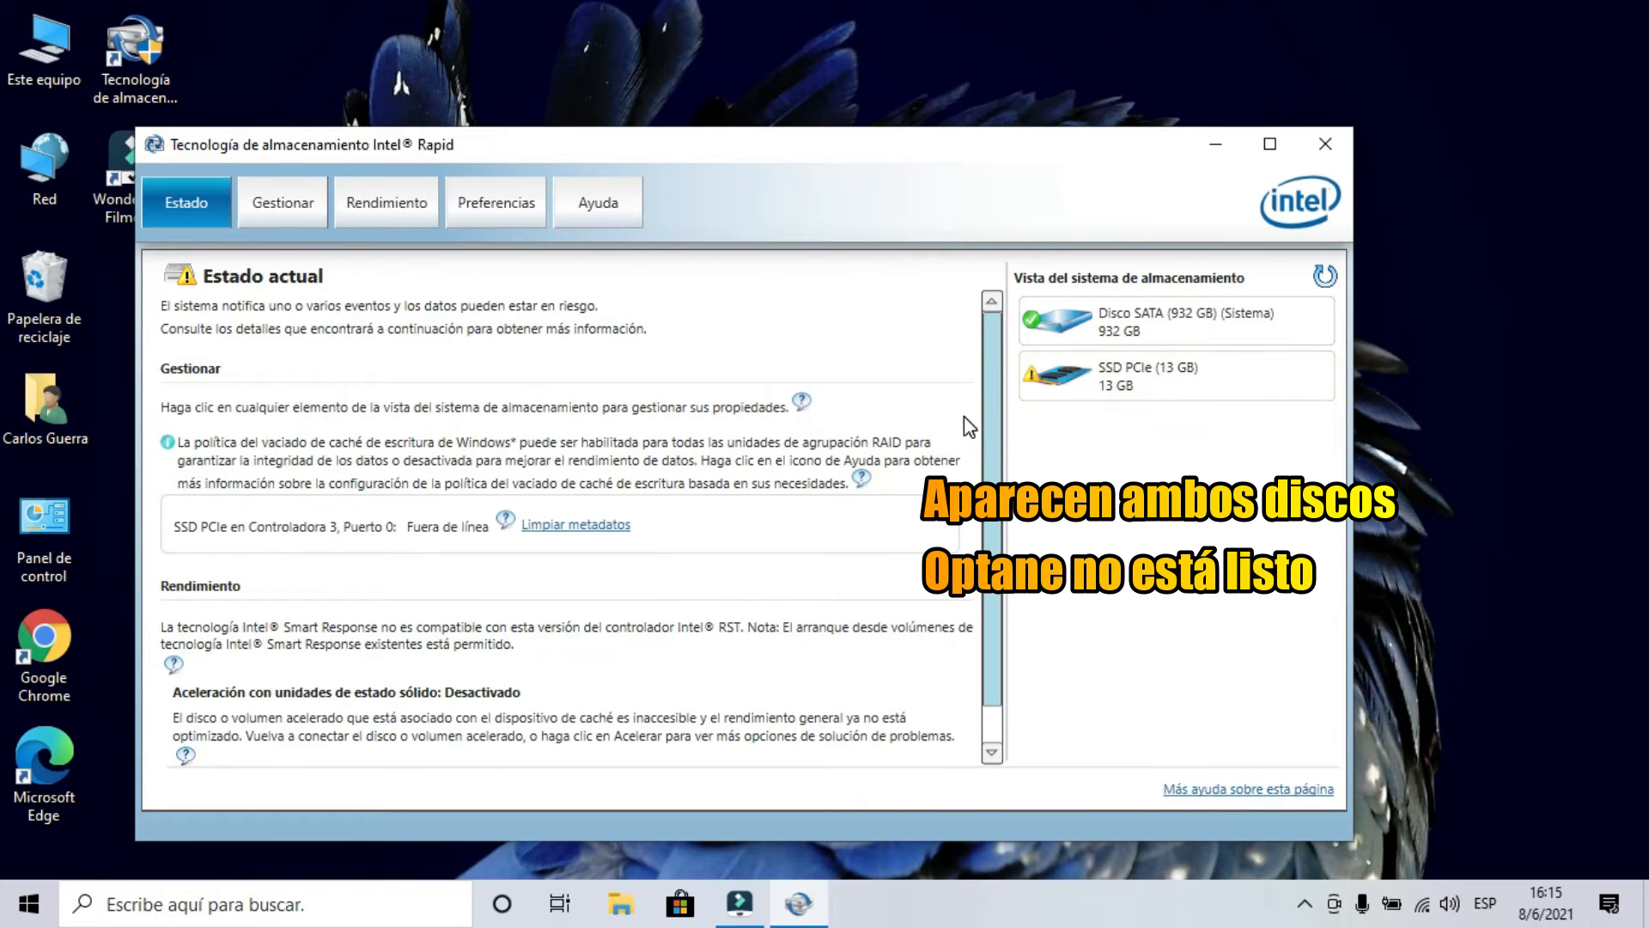
mouse_move(1134, 327)
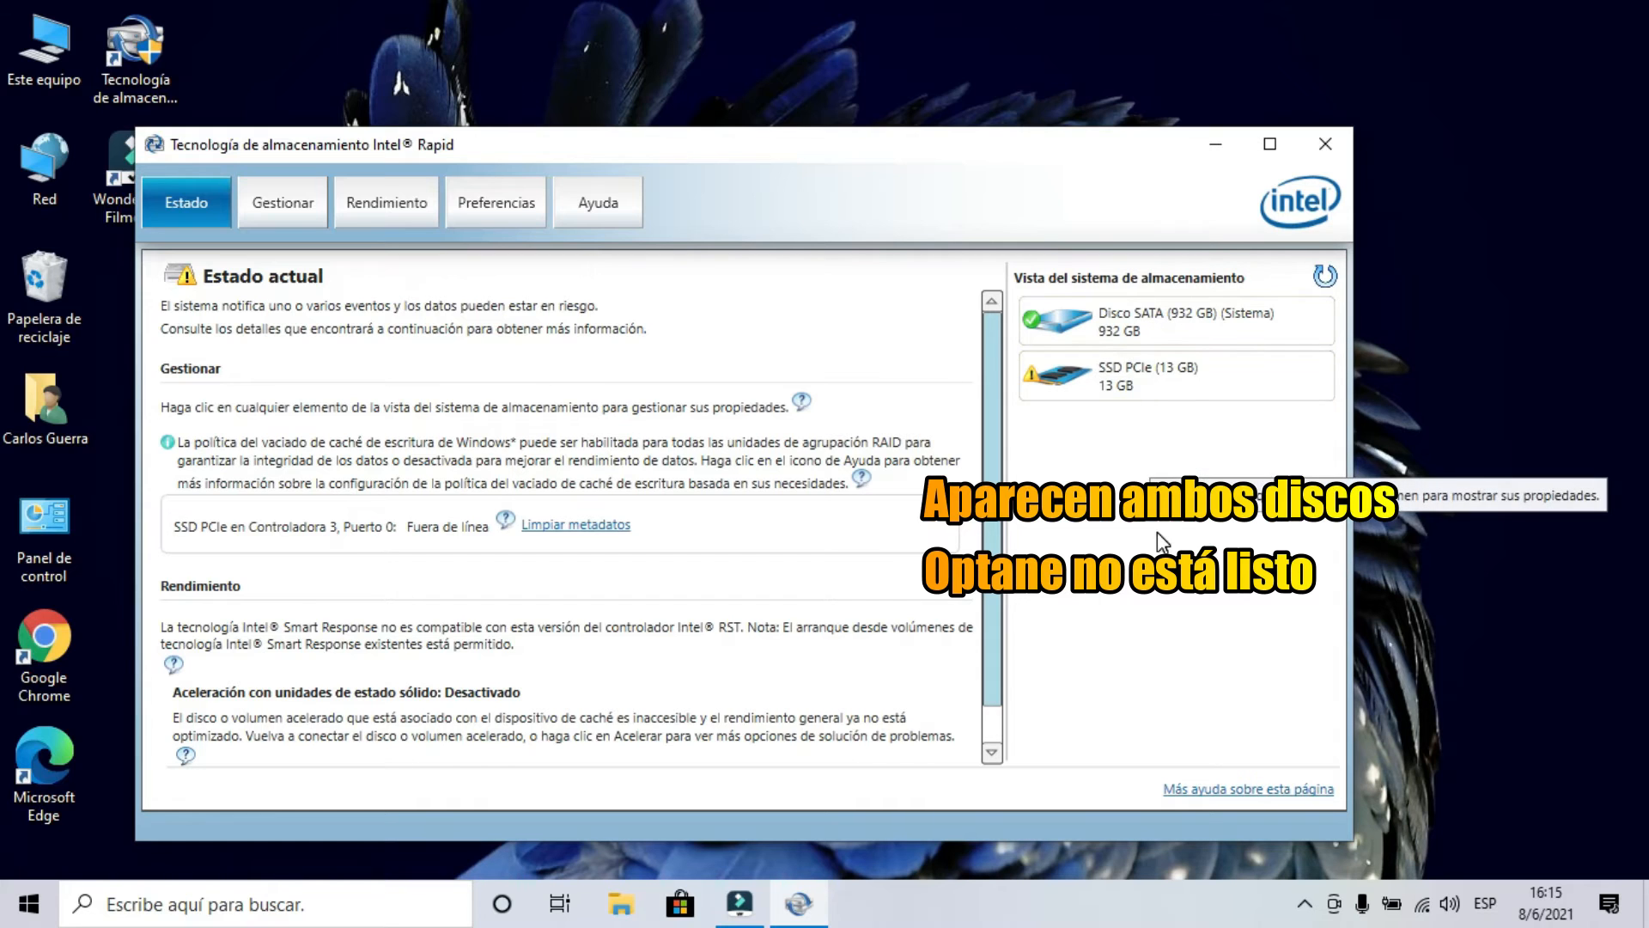
left_click(1147, 384)
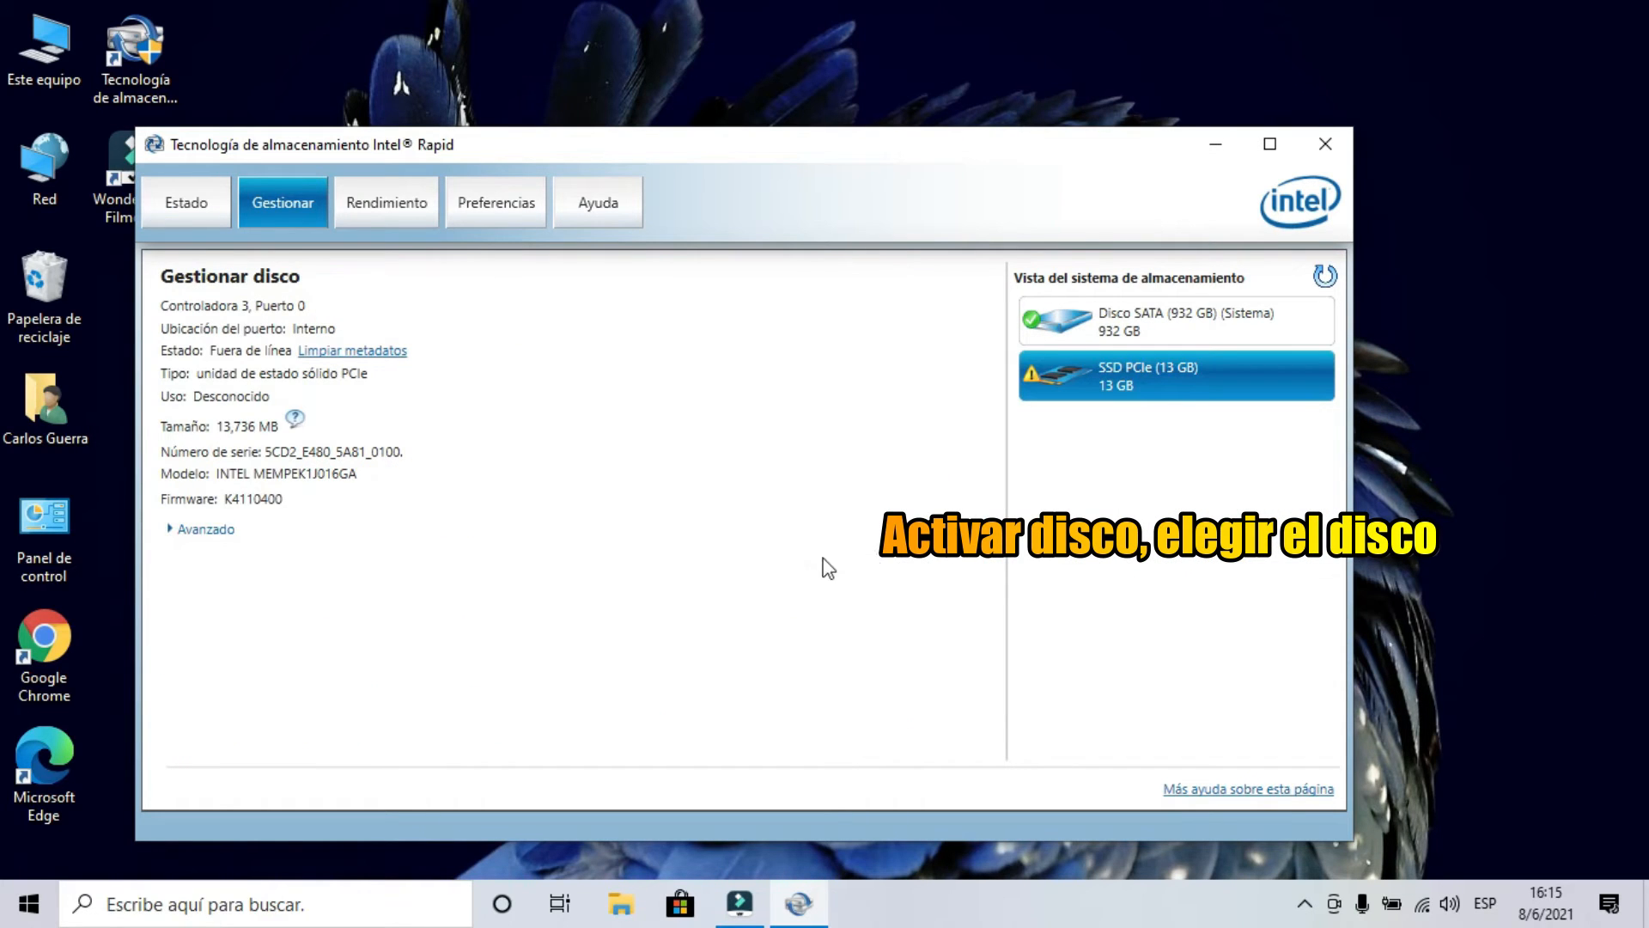
left_click(395, 352)
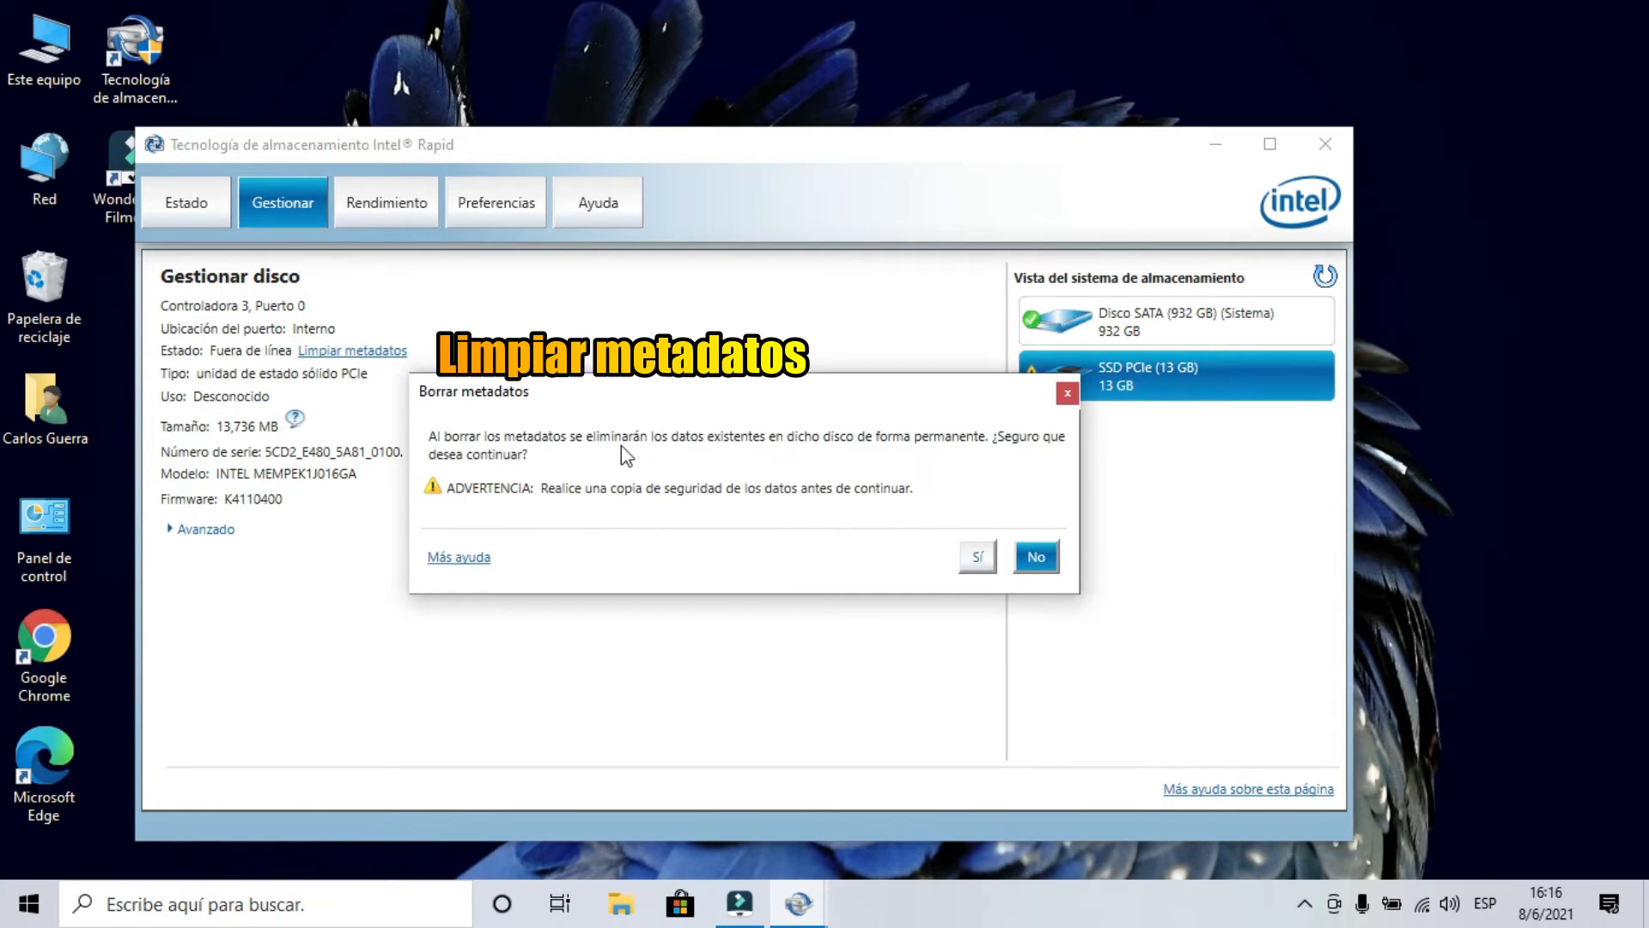
left_click(977, 556)
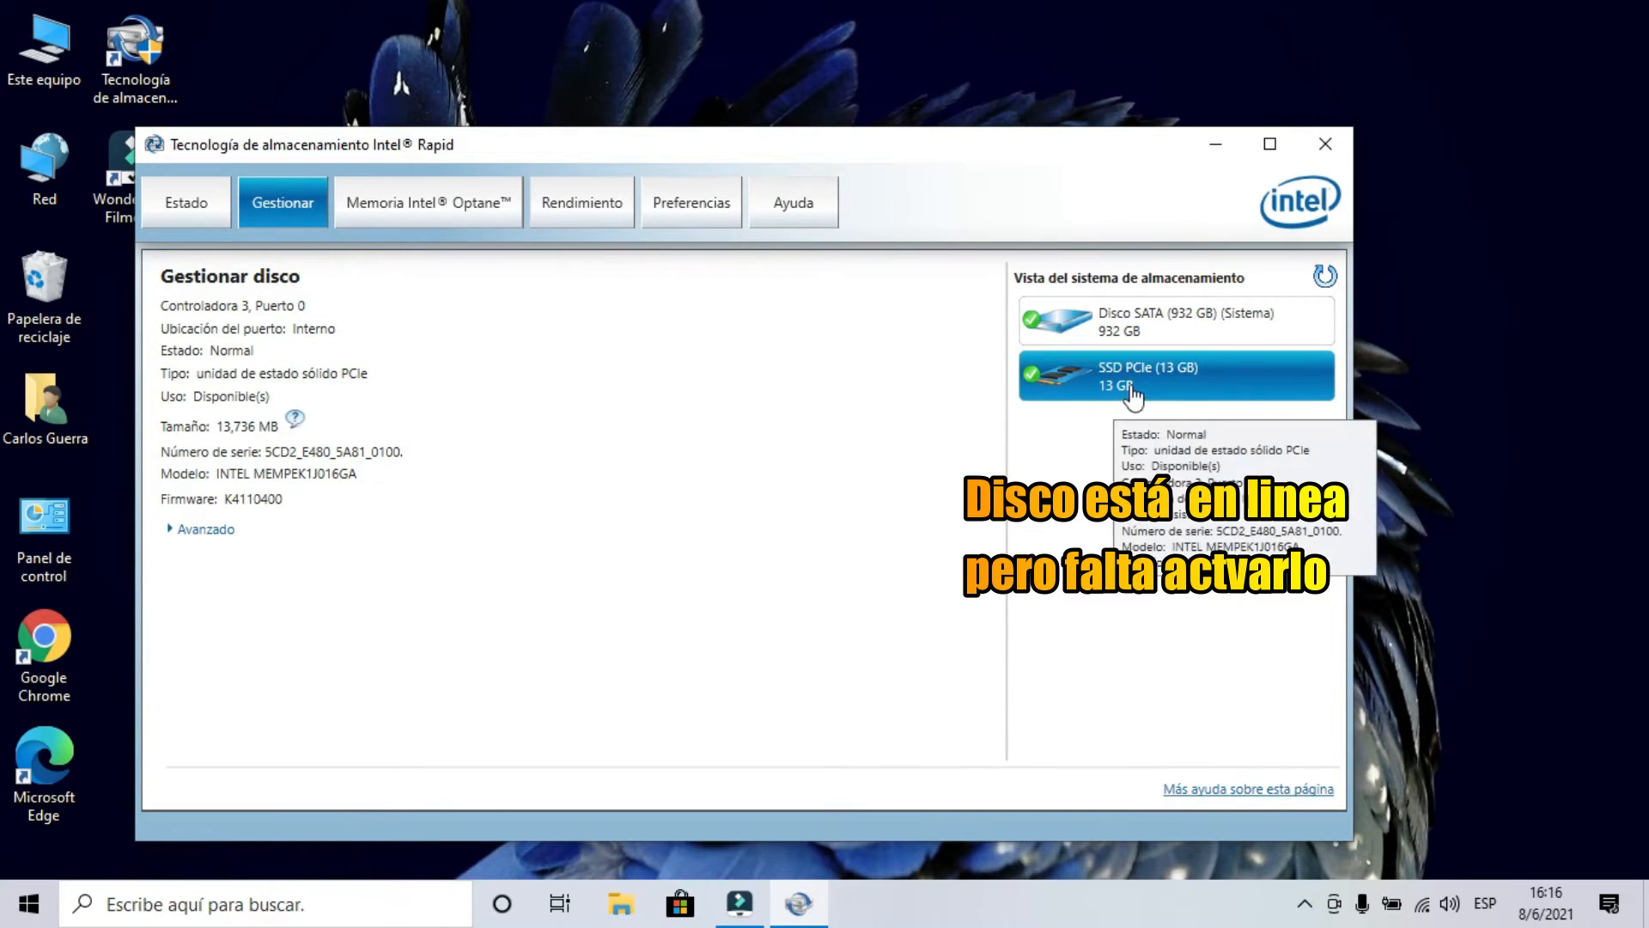
Step: Try to activate Intel Optane memory with the 13 GB PCIe SSD as fast drive and the 932 GB SATA system disk
left_click(455, 209)
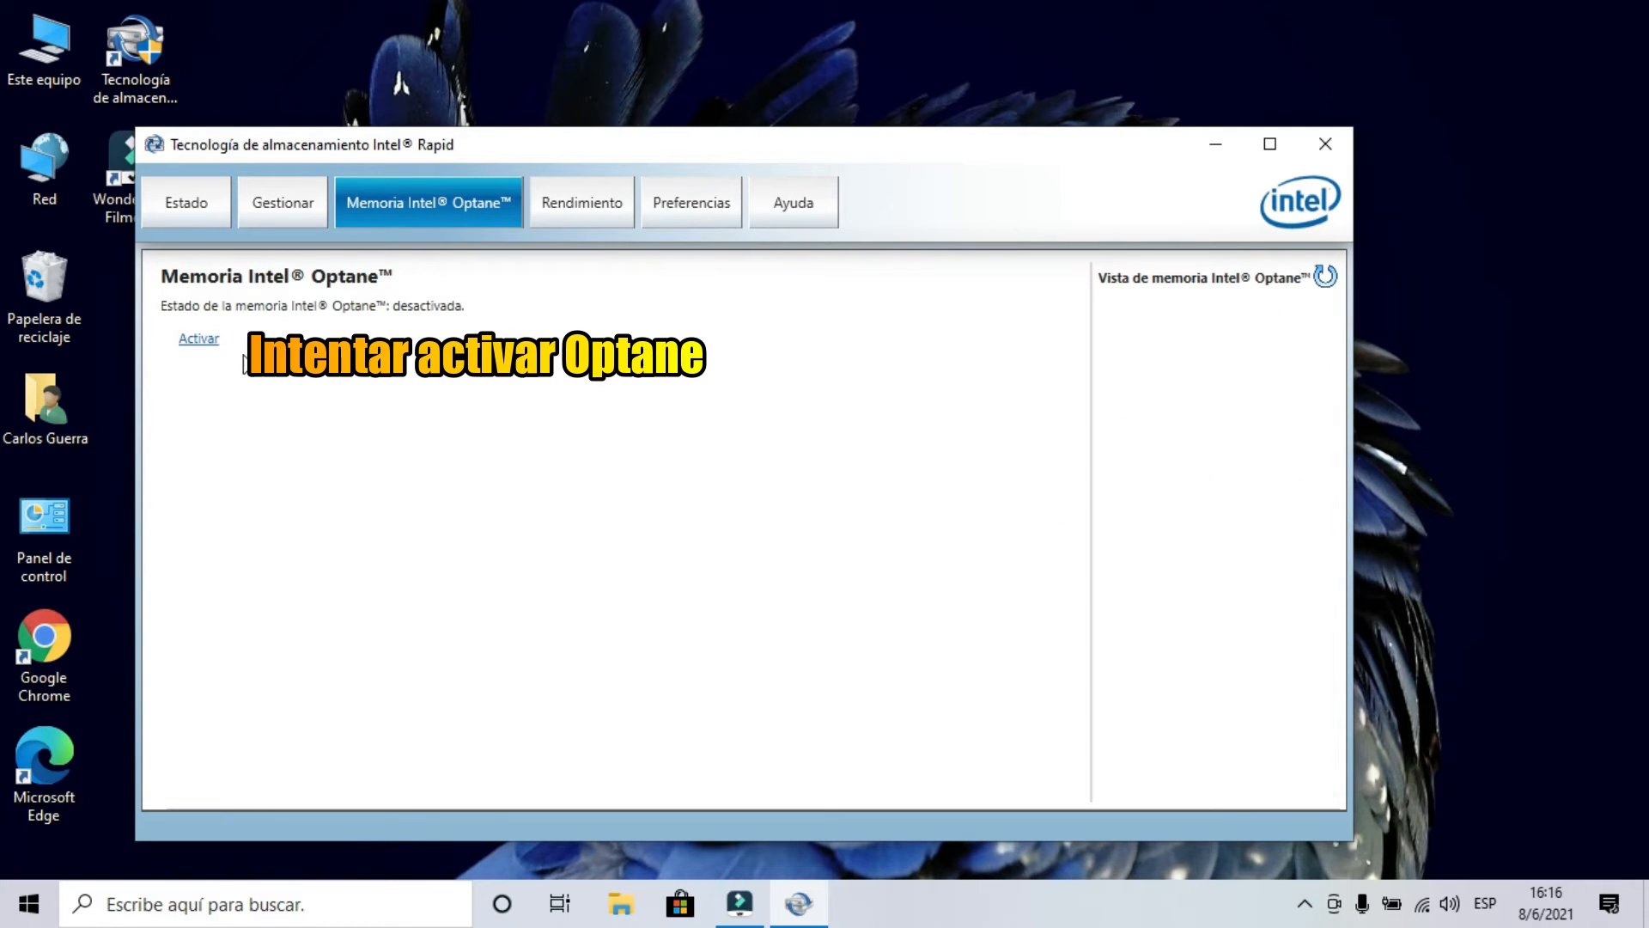
left_click(205, 342)
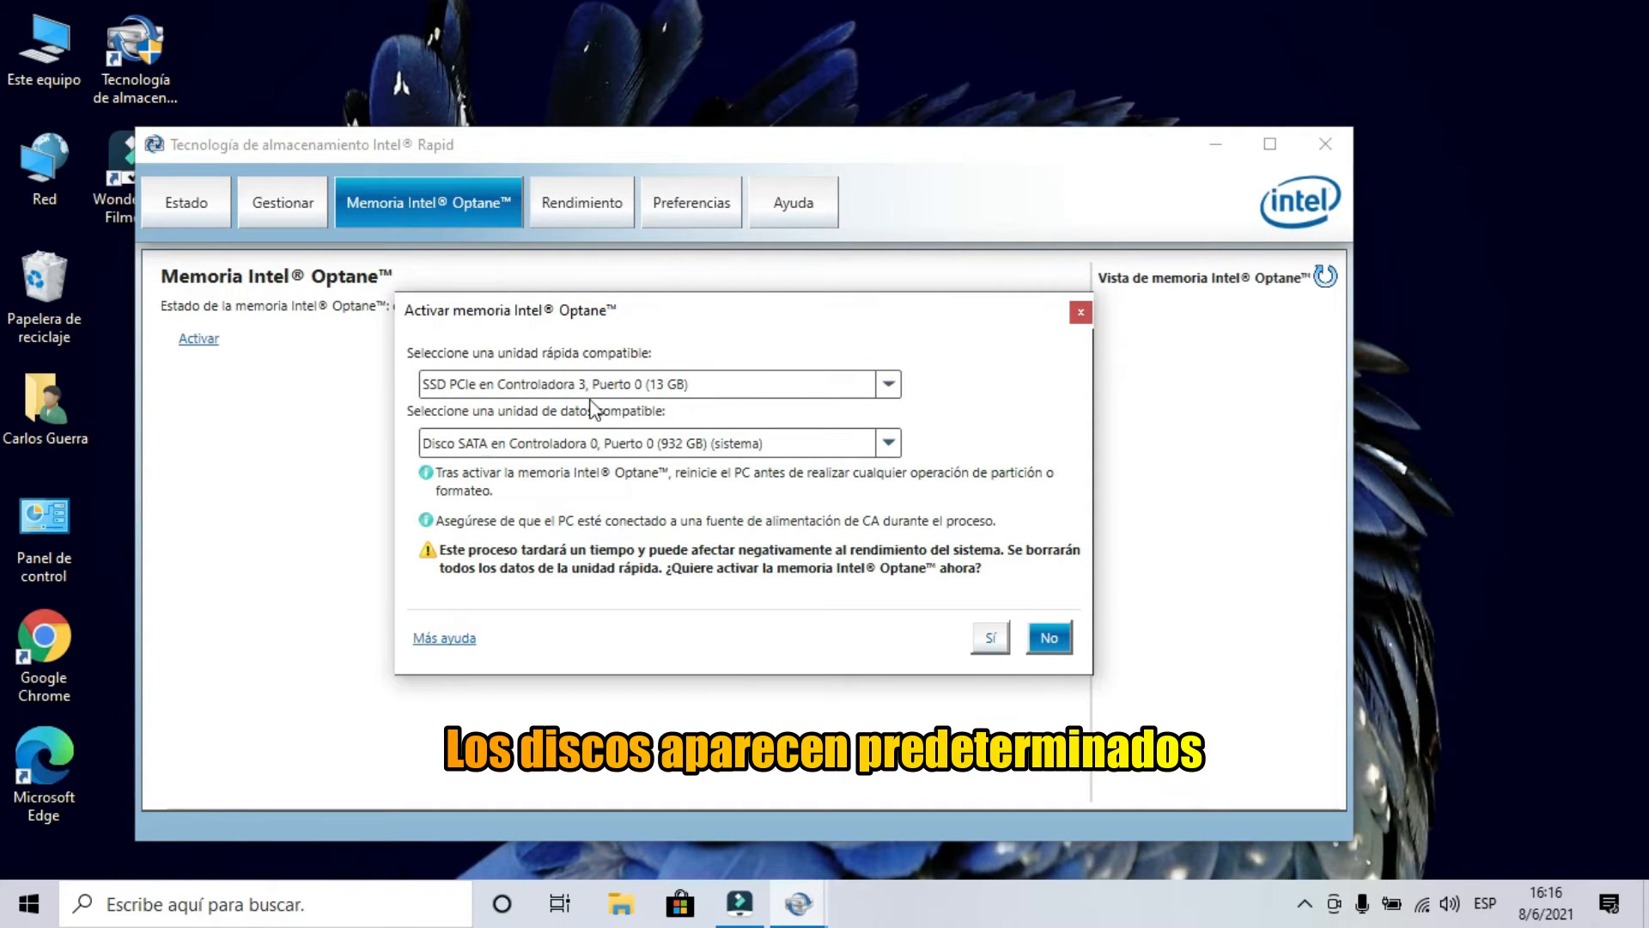
left_click(991, 638)
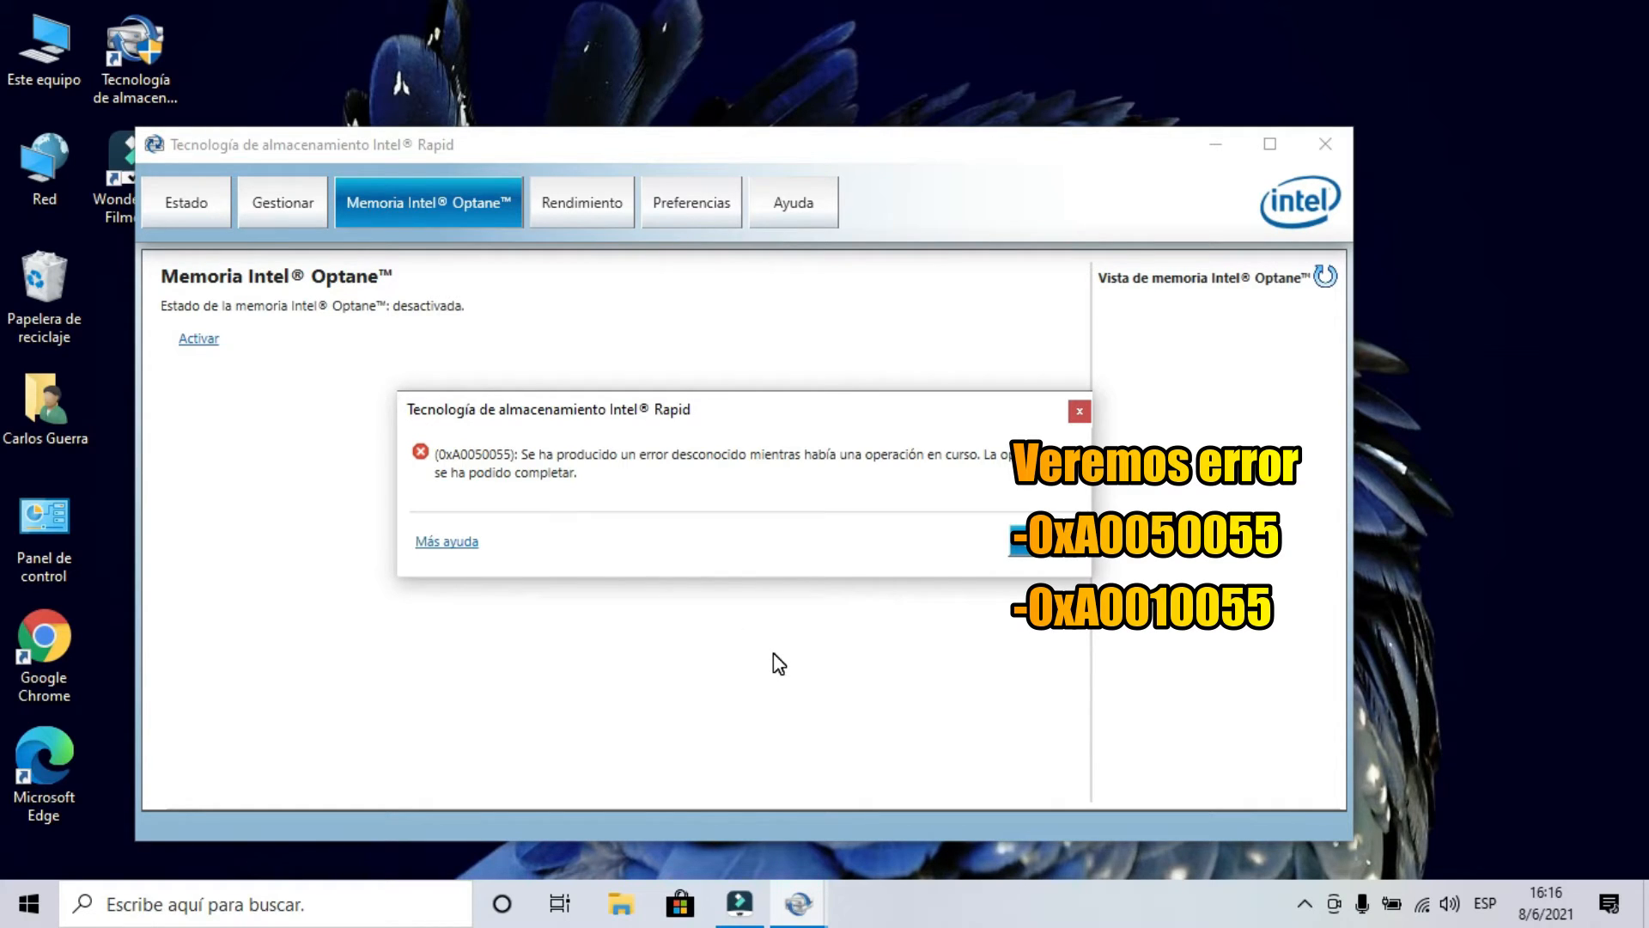
left_click(1057, 543)
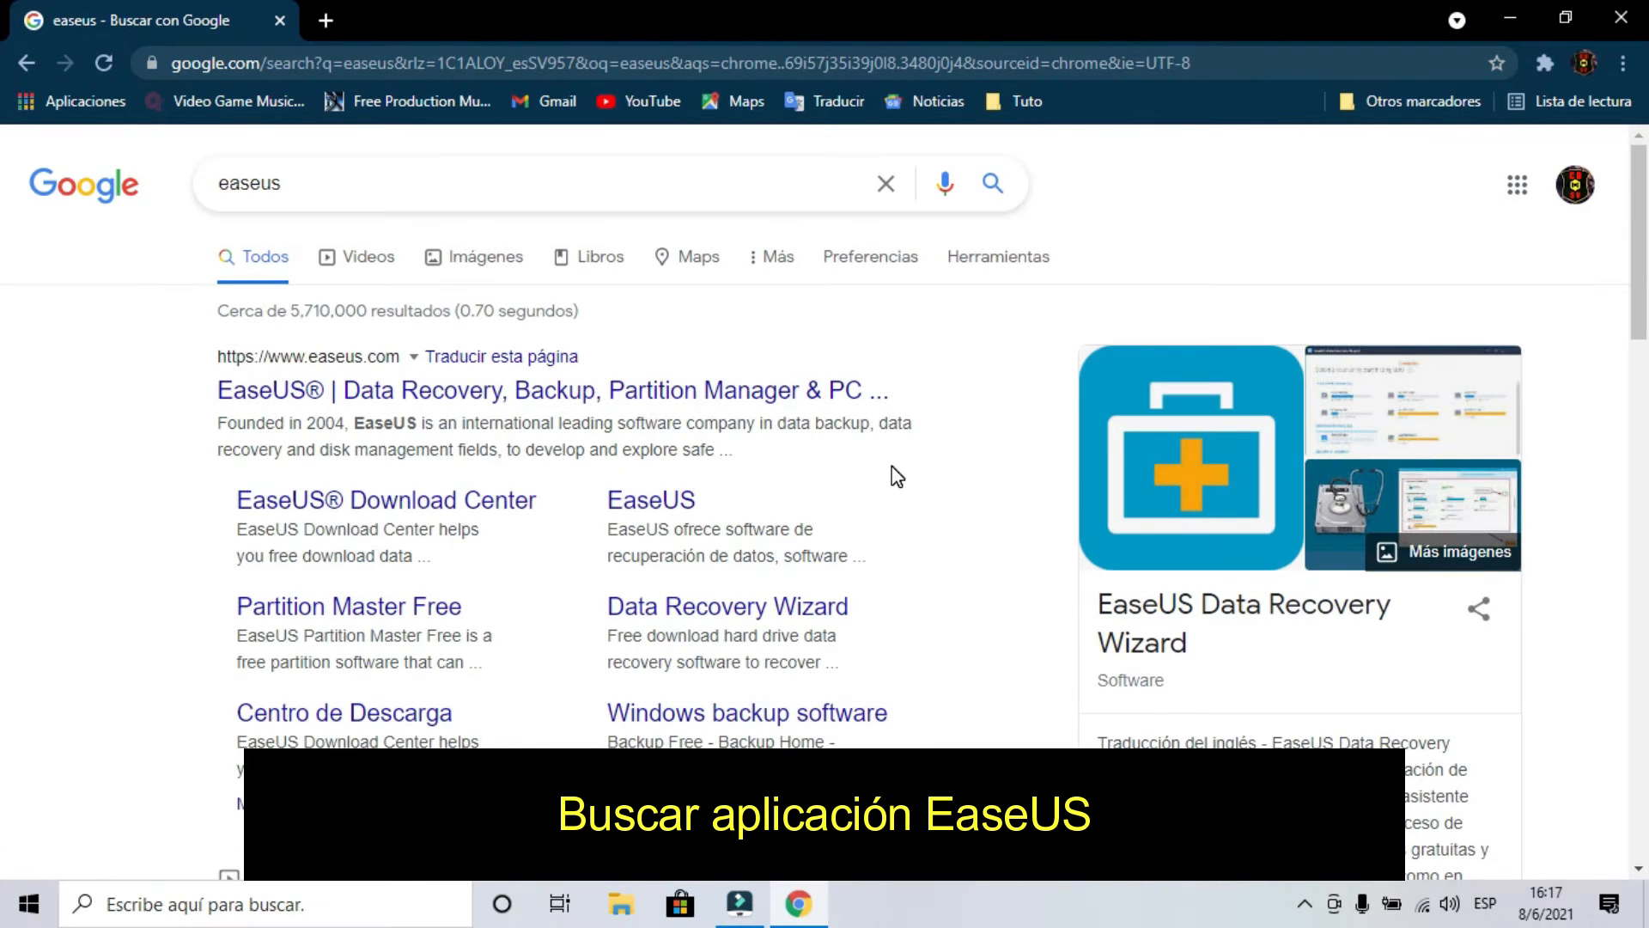
Step: Open the EaseUS website from the Google results and download the Partition Master Free installer
left_click(807, 392)
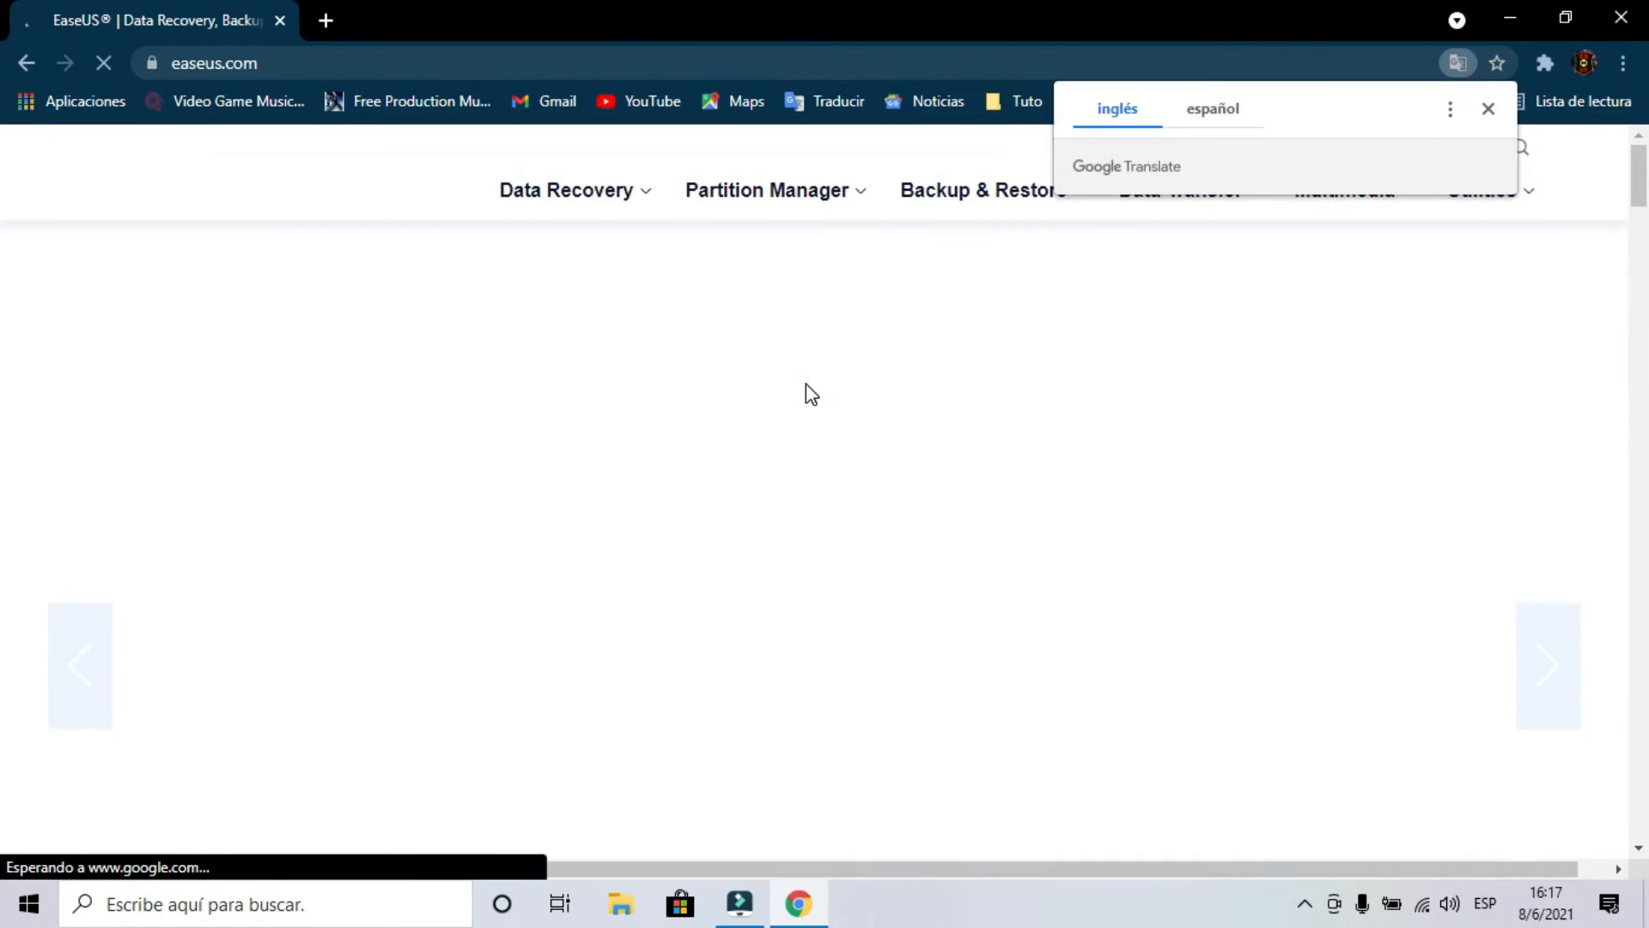
mouse_move(846, 200)
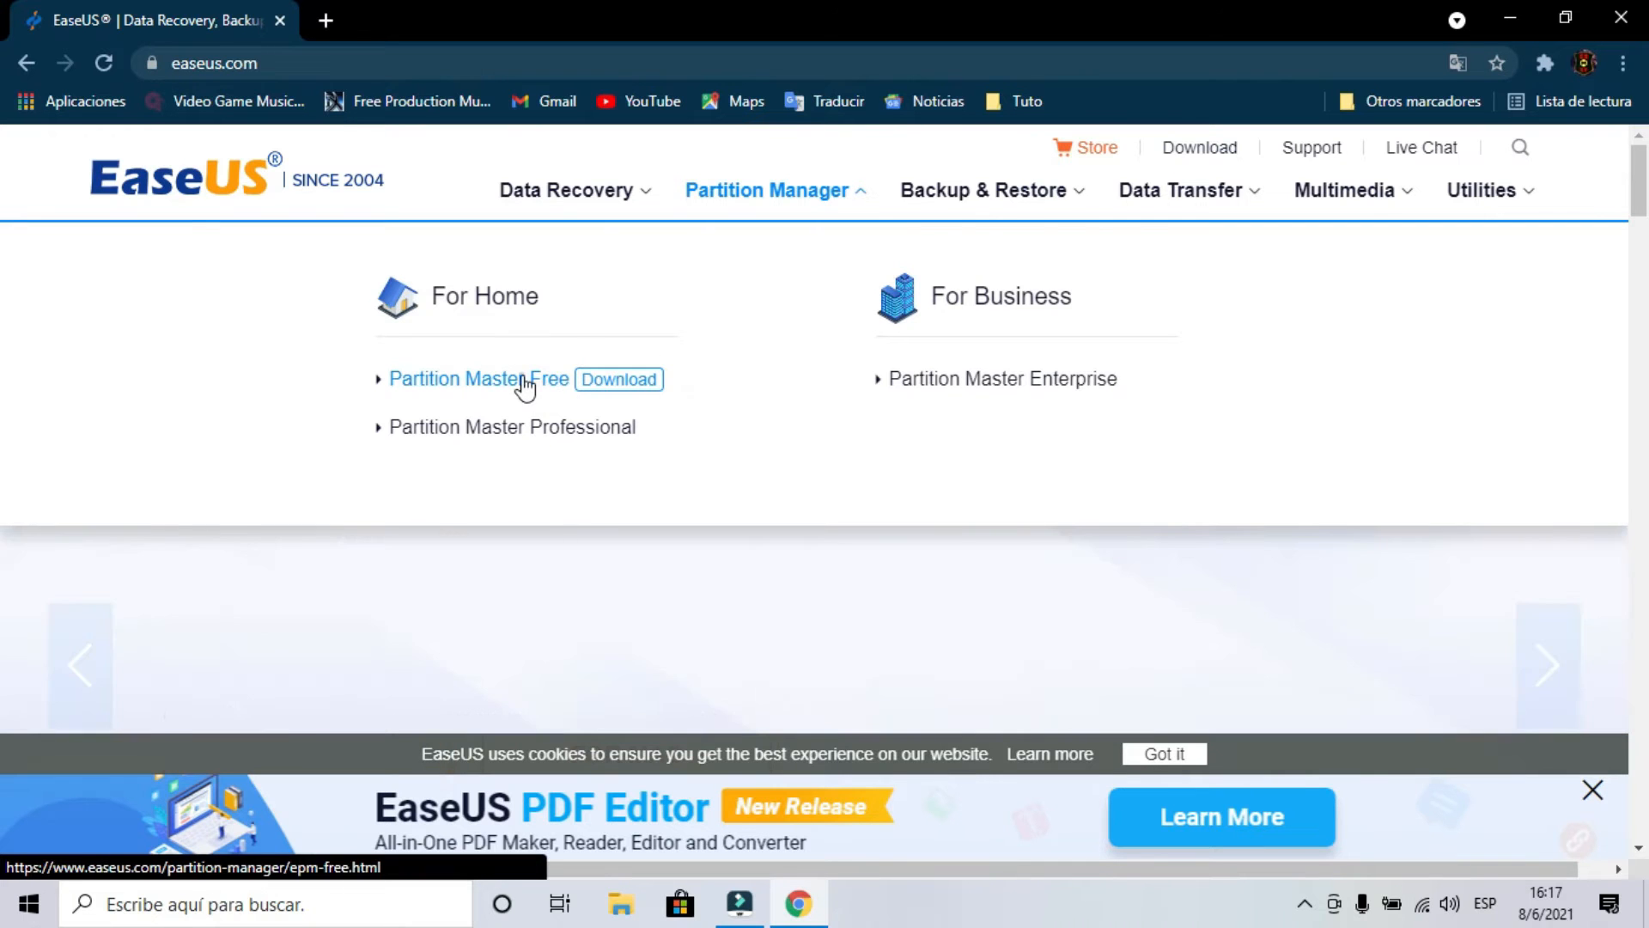
left_click(525, 387)
left_click(1109, 573)
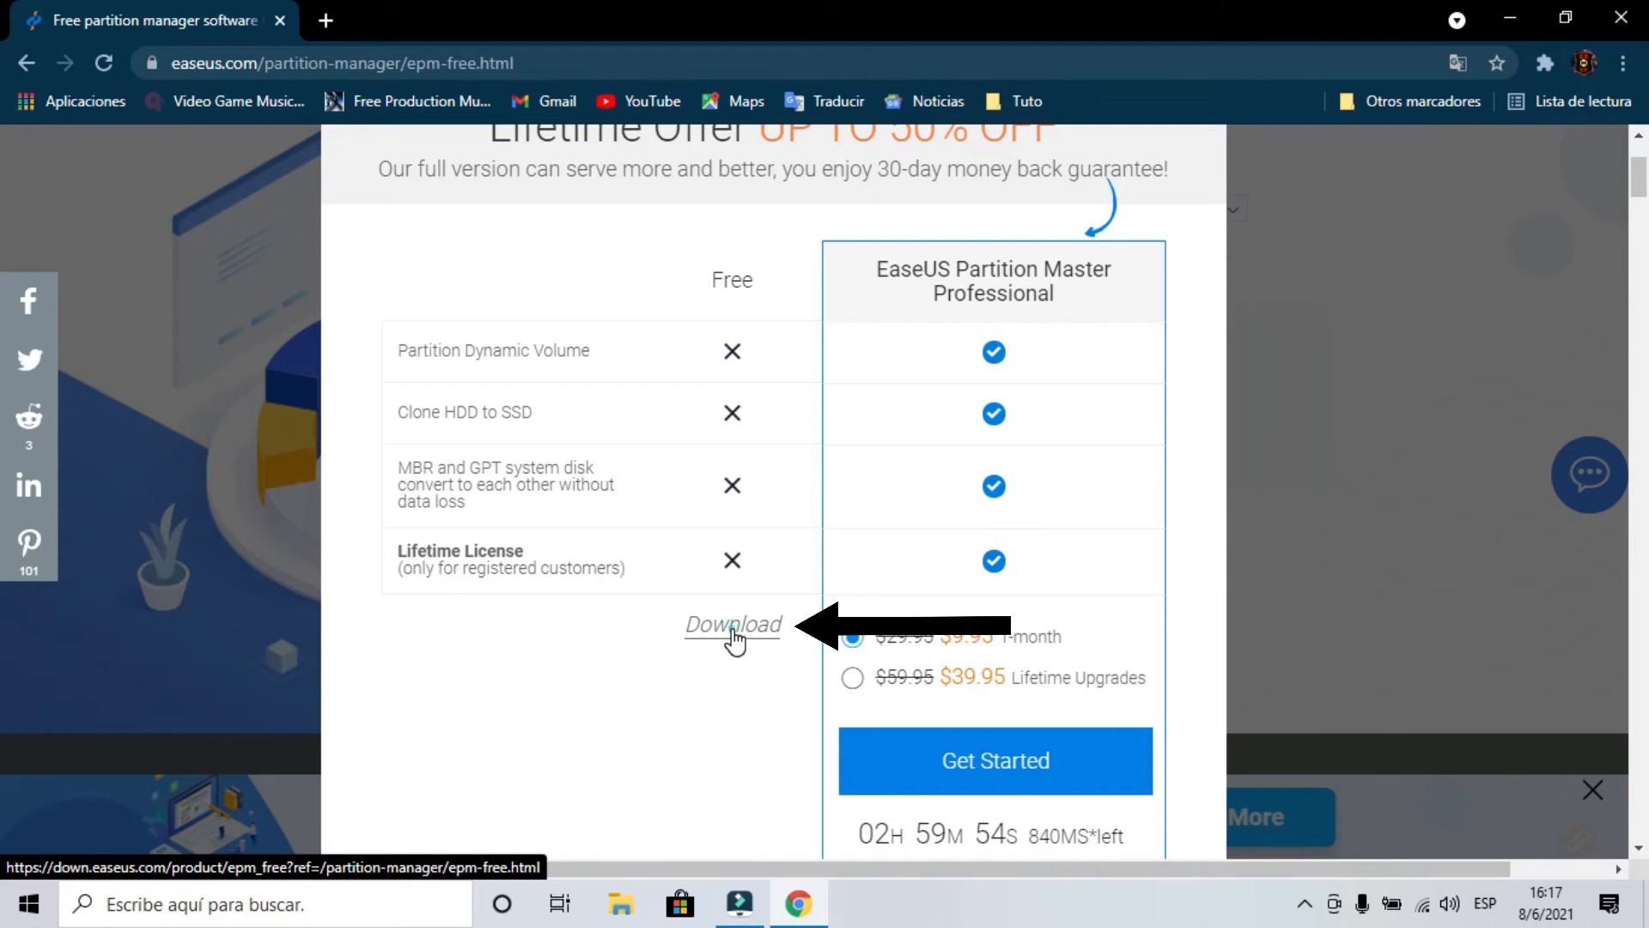
left_click(734, 634)
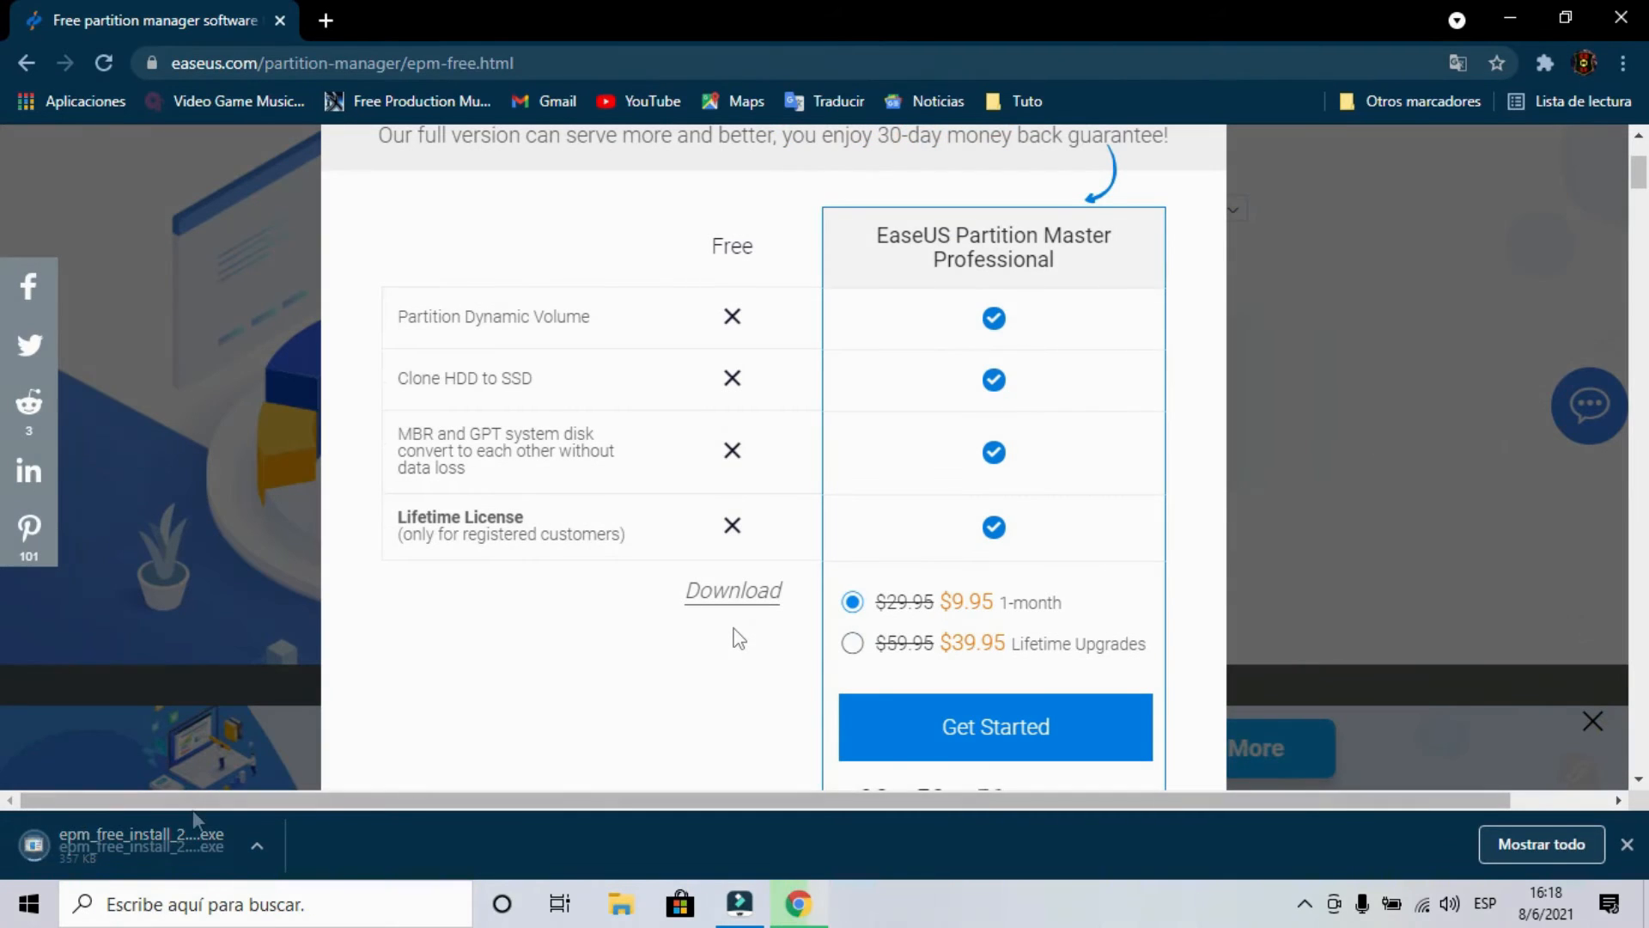
Step: Run the downloaded installer, install the Free edition of EaseUS Partition Master and launch the program
left_click(163, 842)
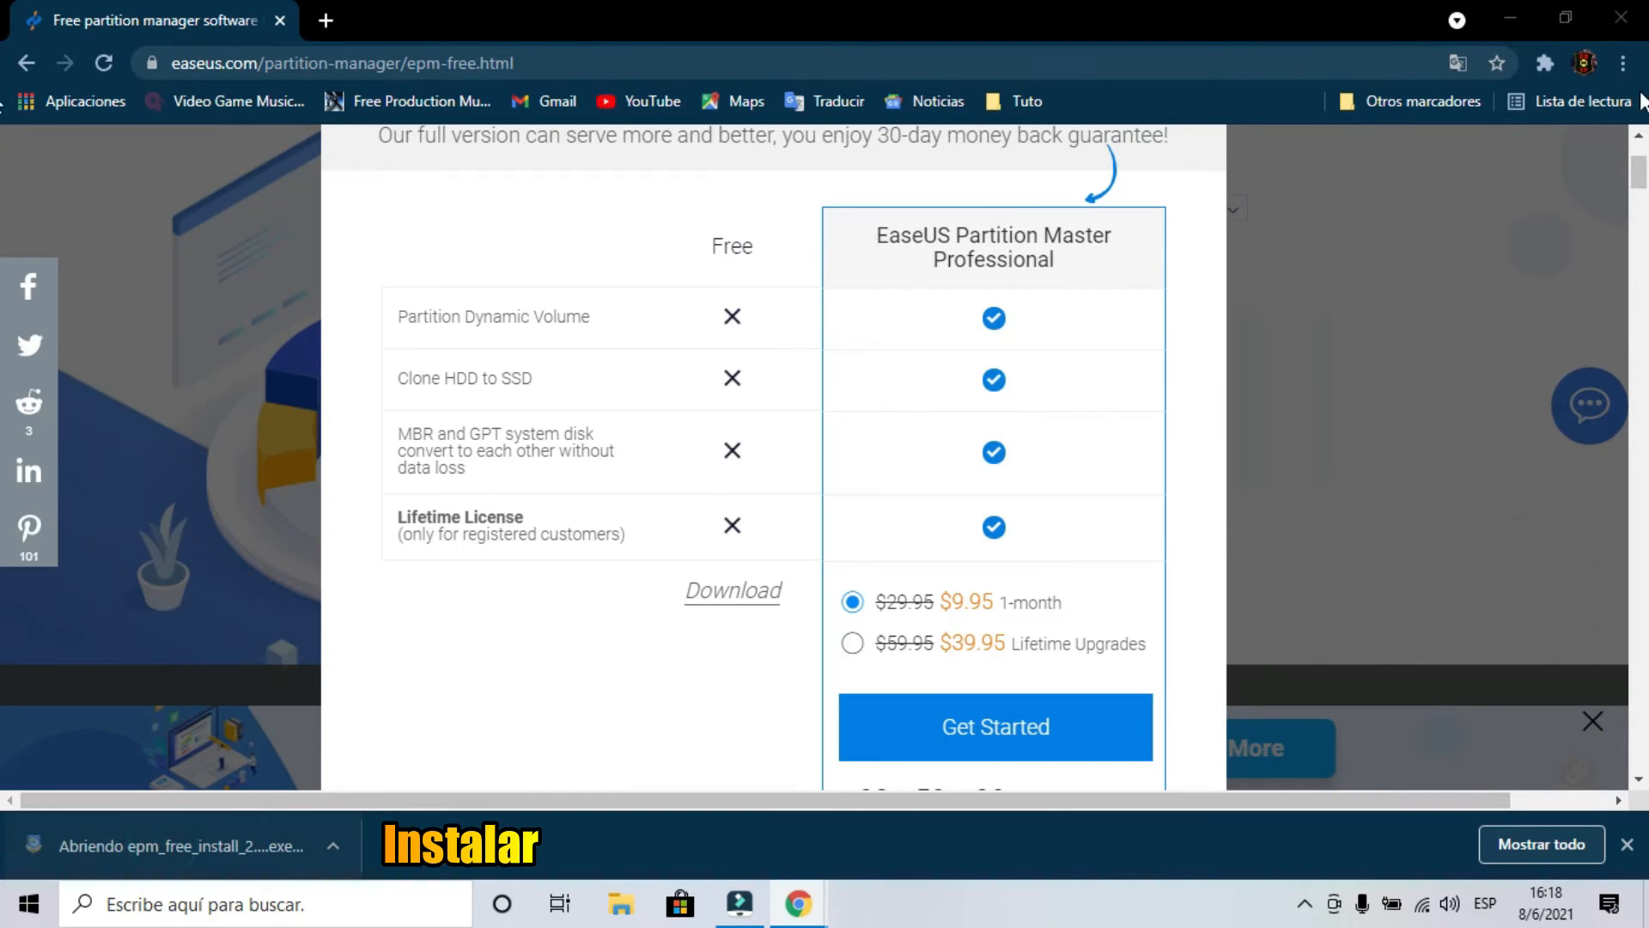
left_click(1511, 19)
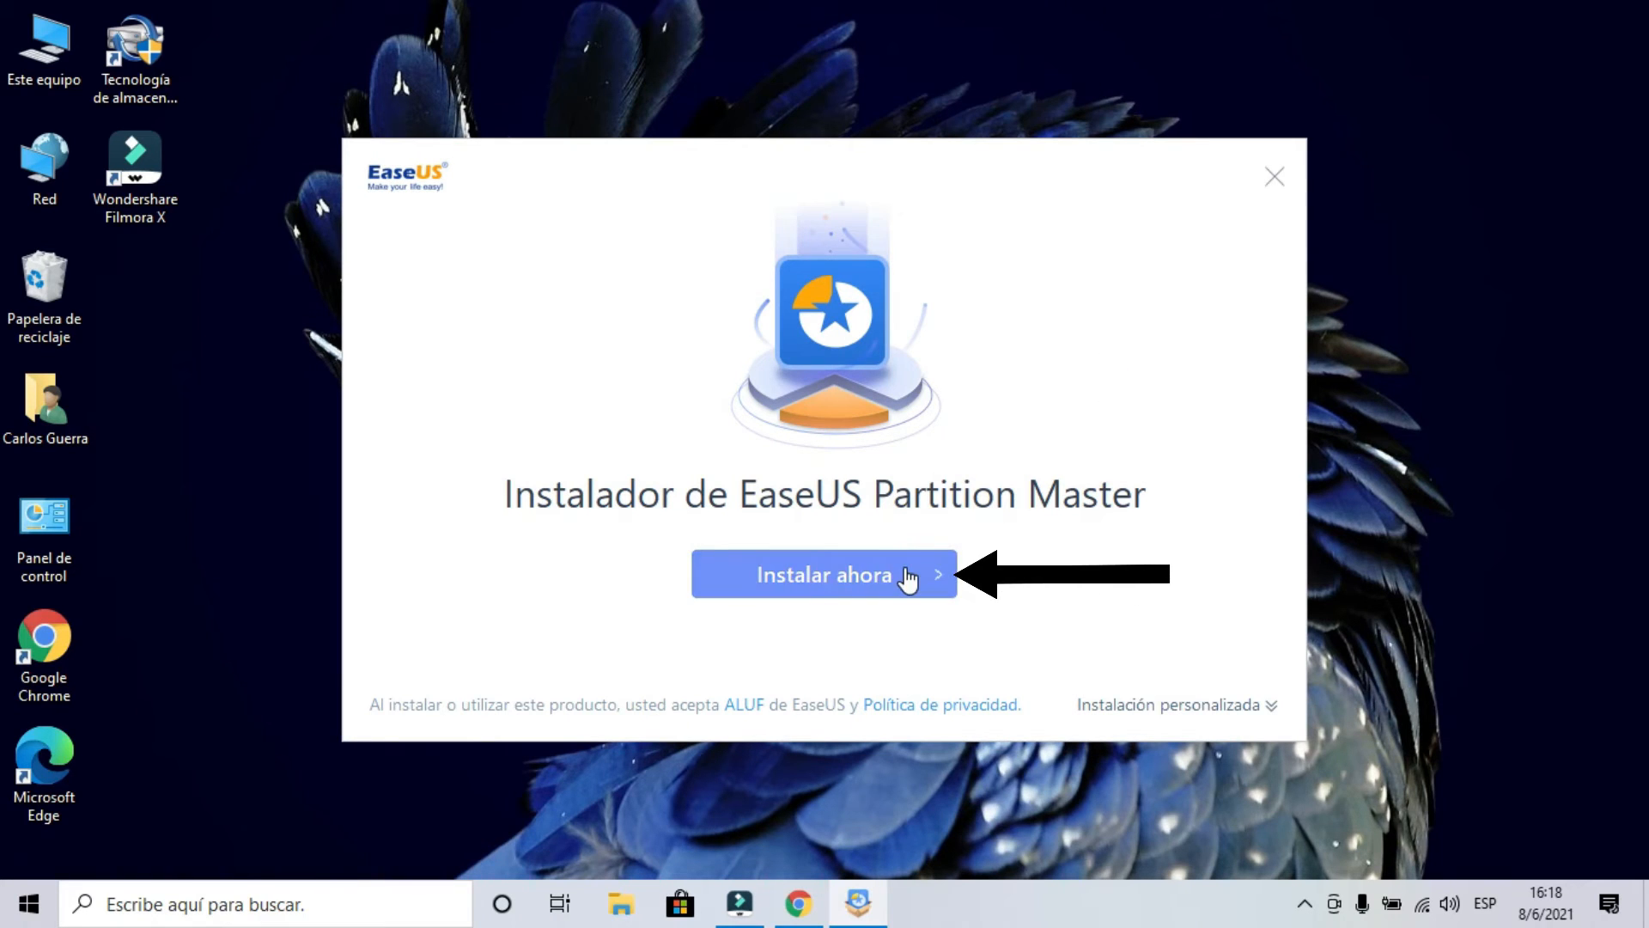
left_click(908, 580)
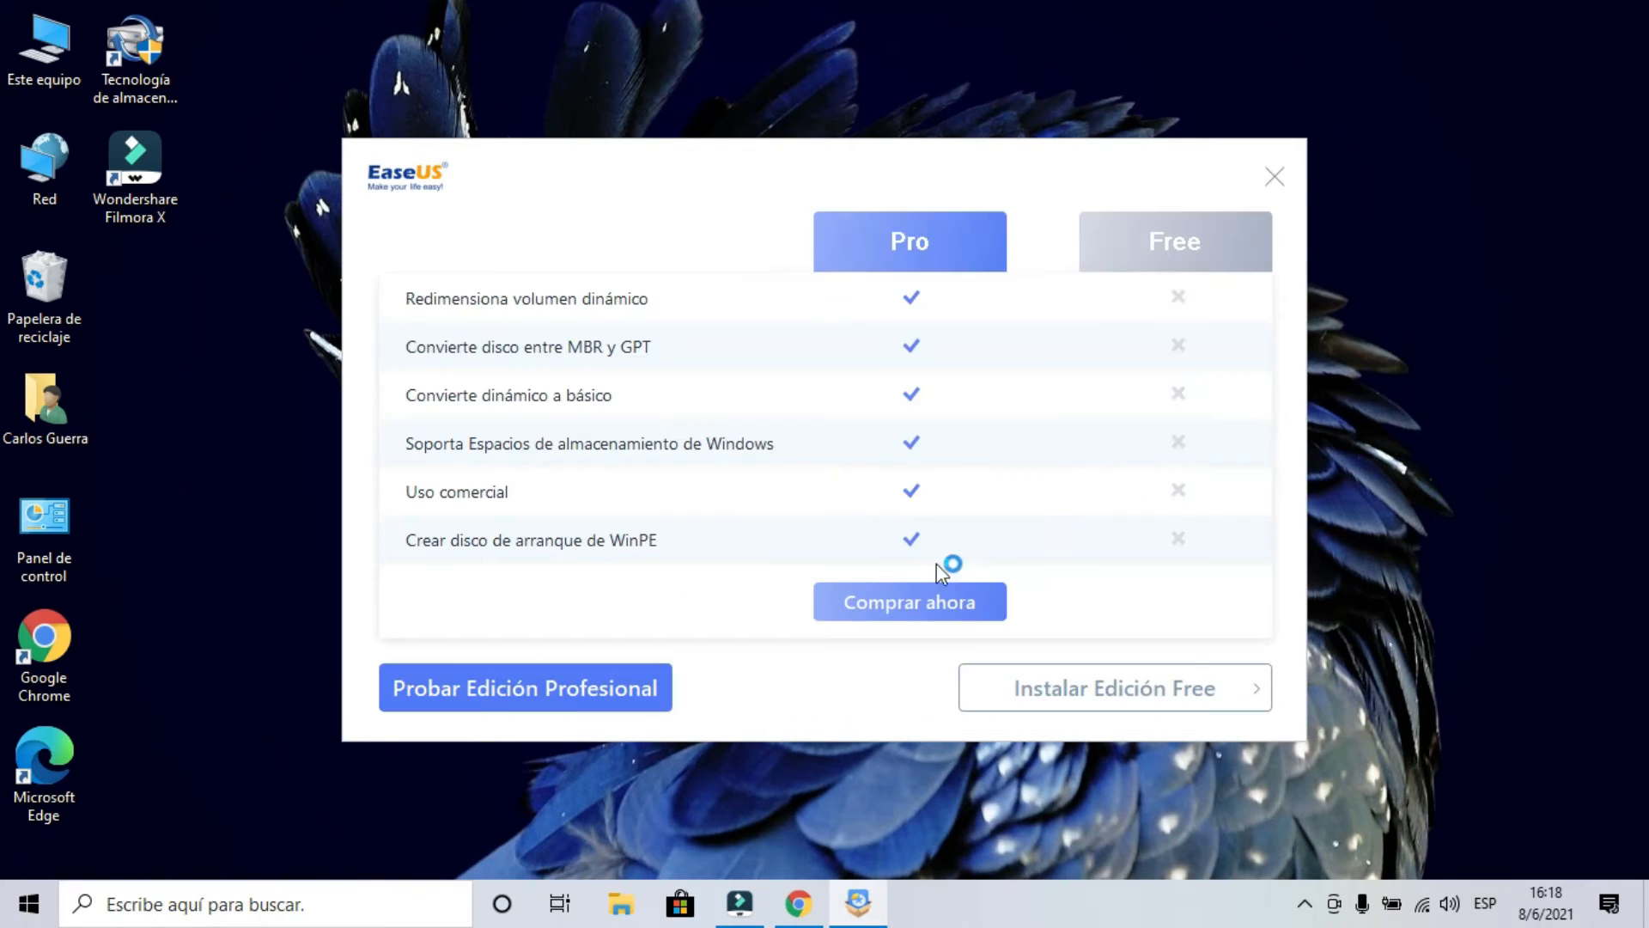
left_click(1149, 694)
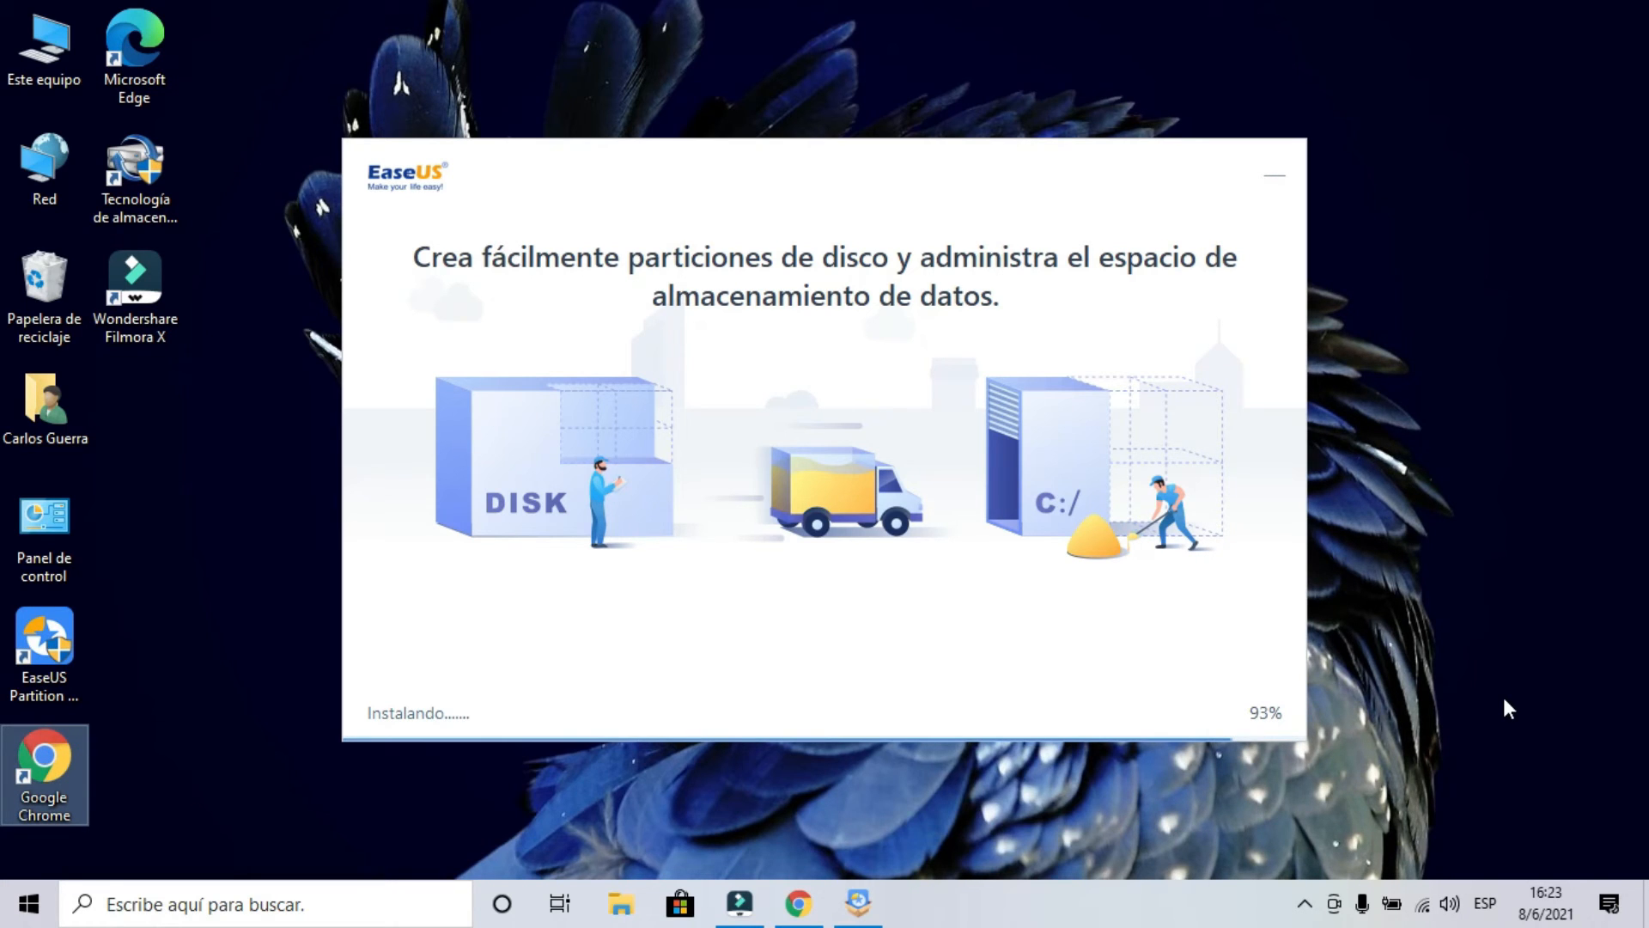
left_click(1448, 813)
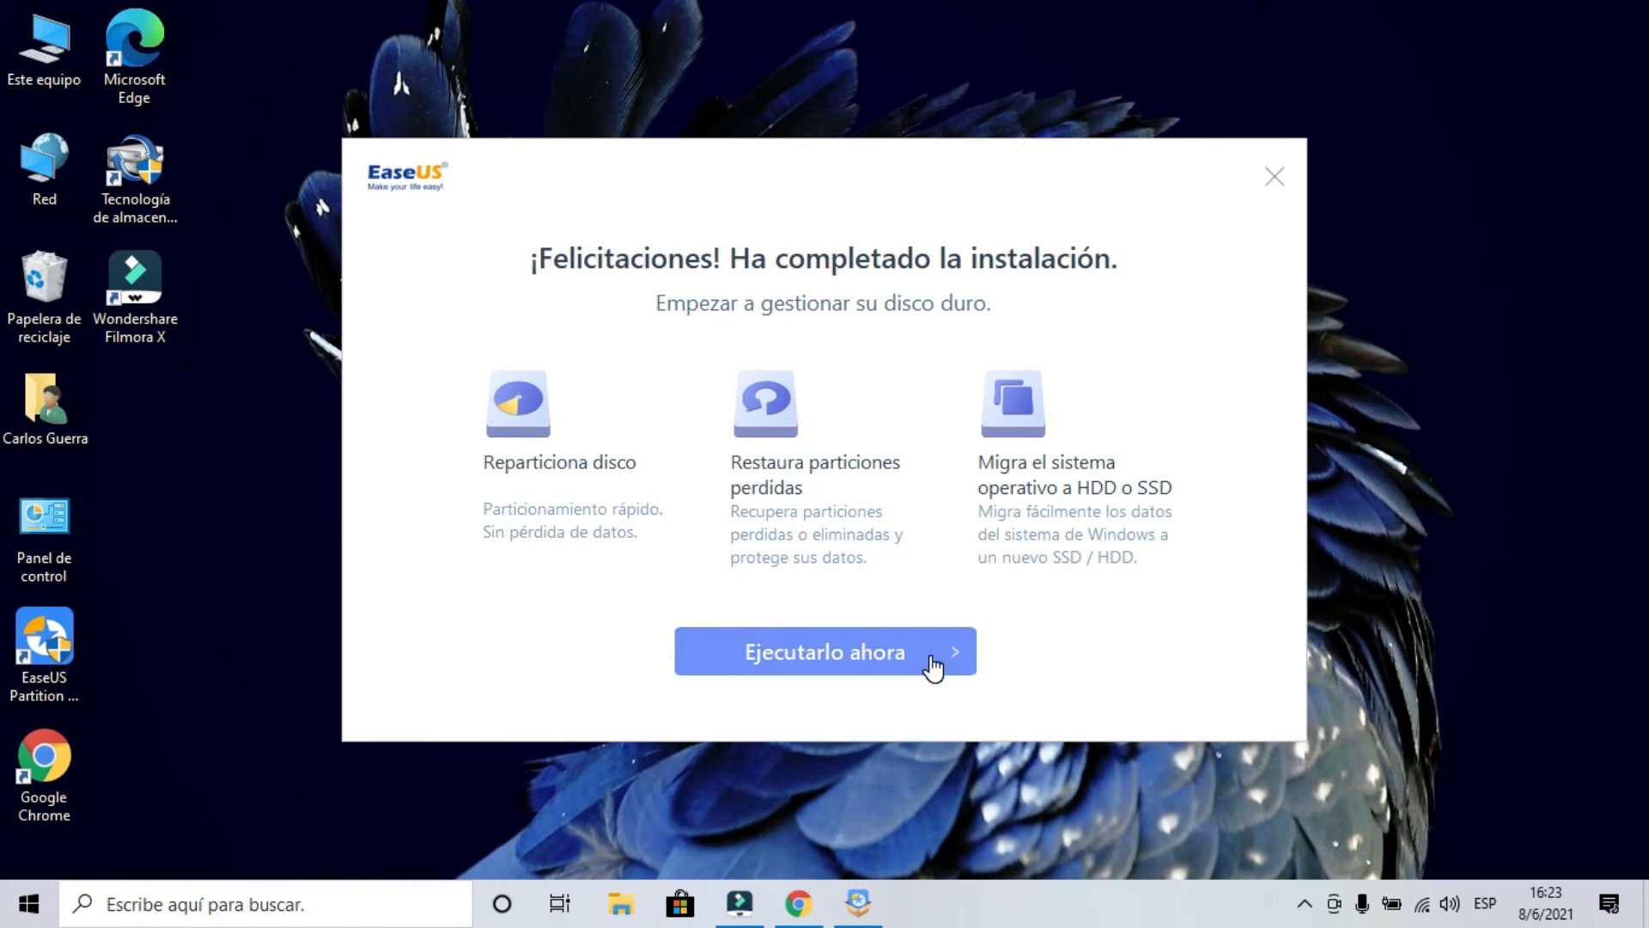
left_click(935, 668)
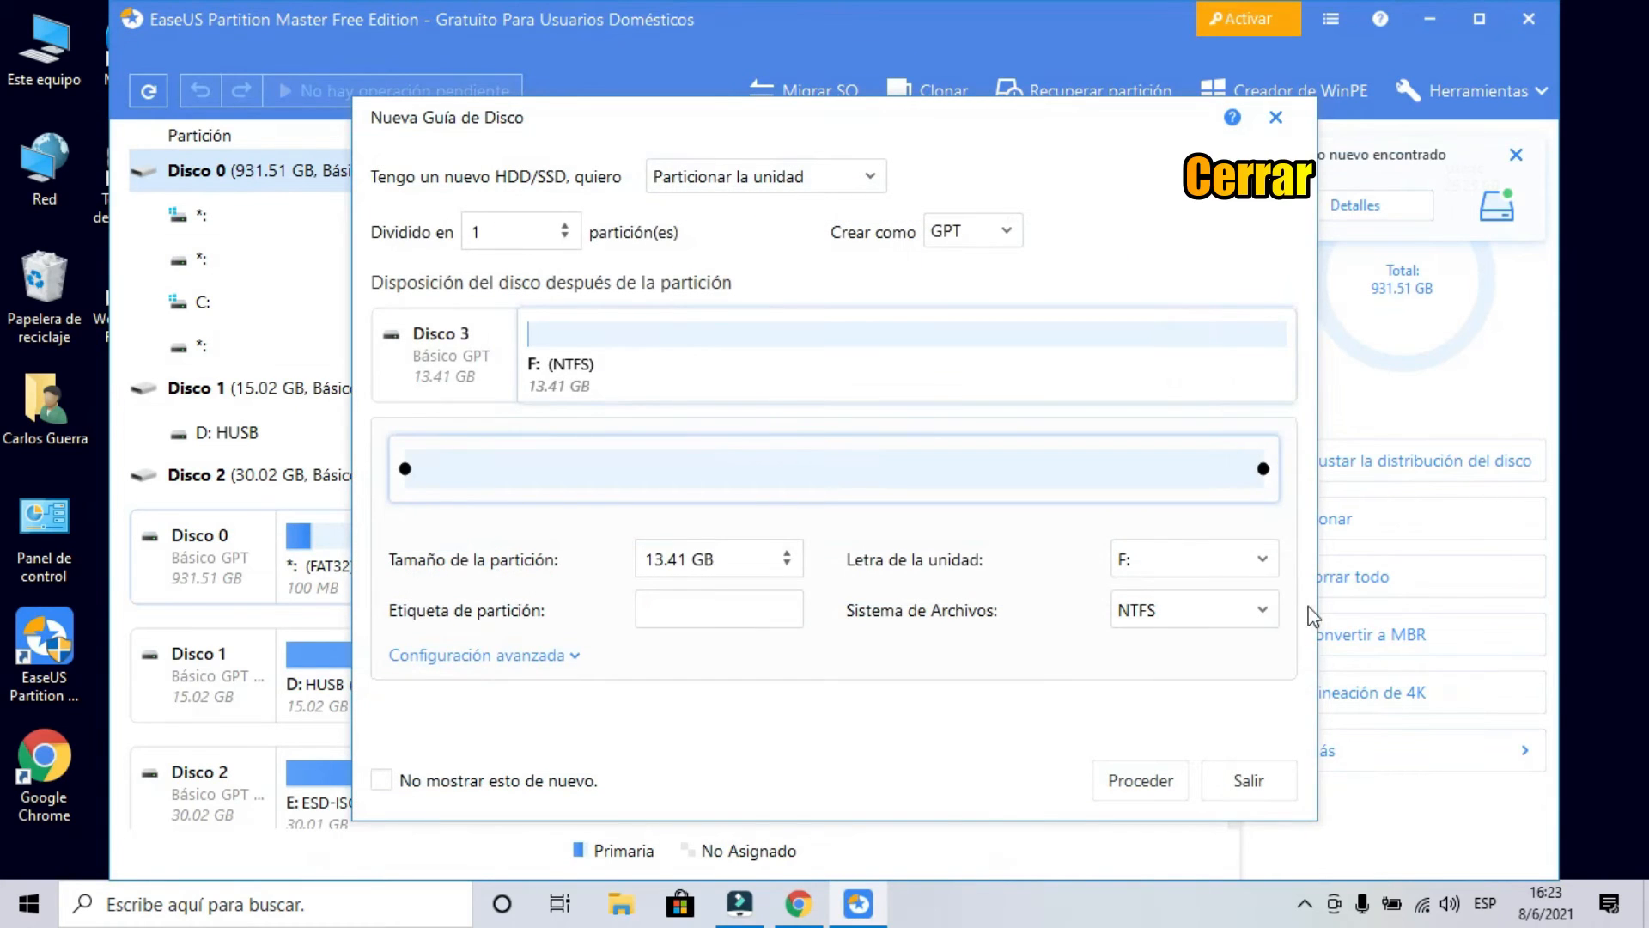
Step: Dismiss the new disk guide and shrink Disk 0's last recovery partition to 506 MB, leaving 15 MB of space after it
left_click(1275, 119)
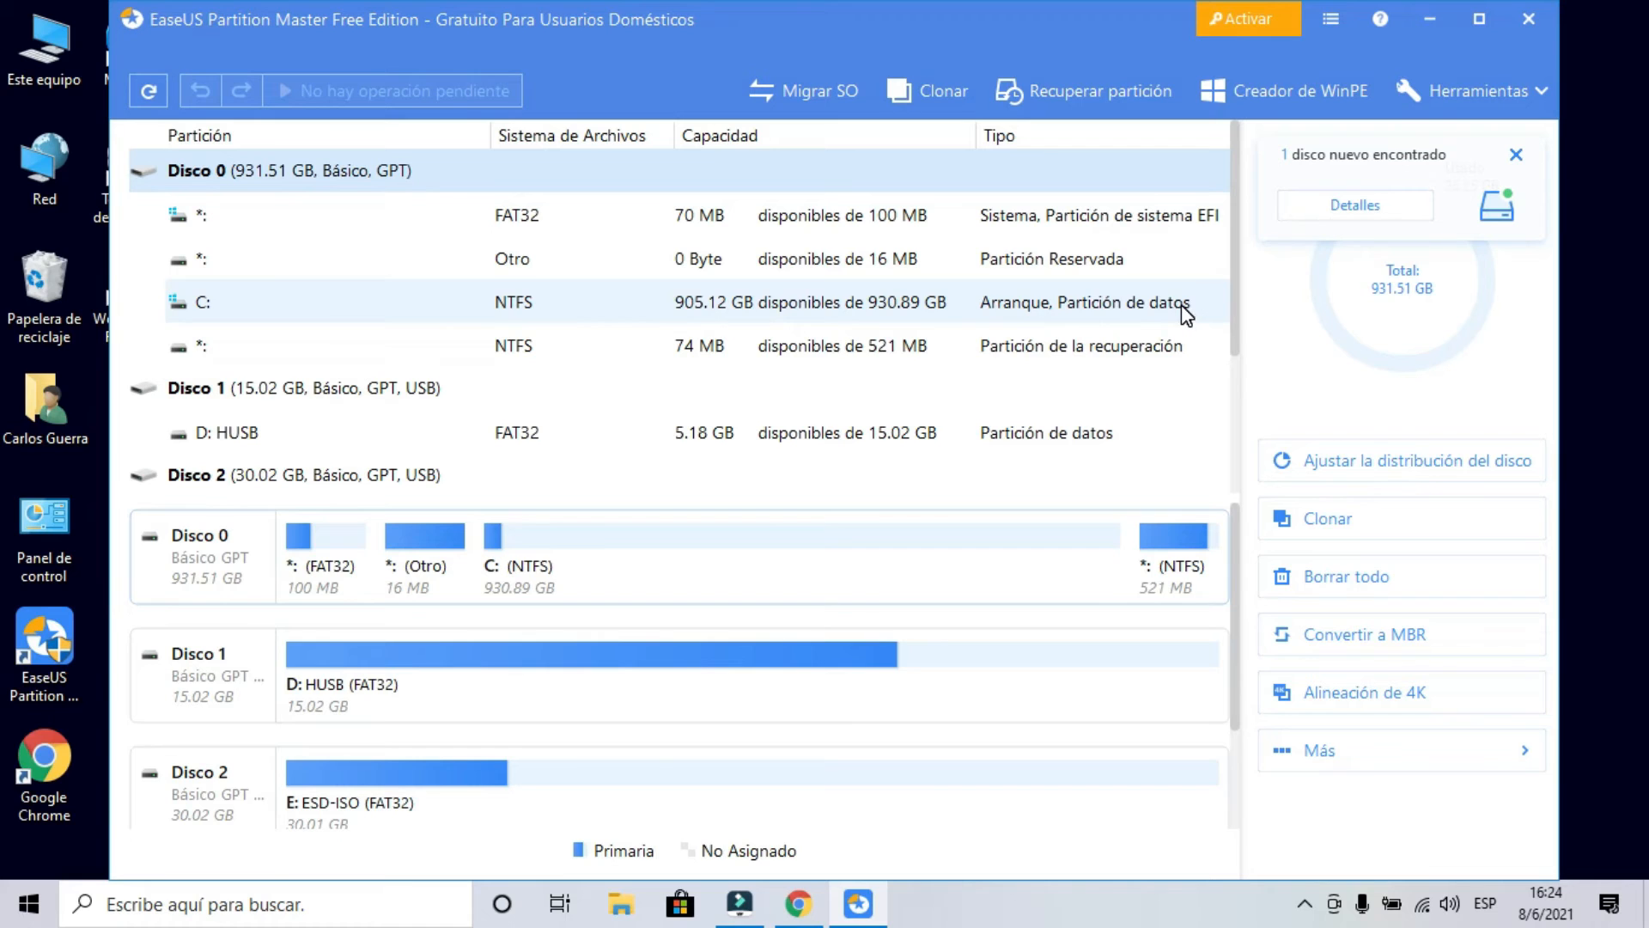
left_click(243, 347)
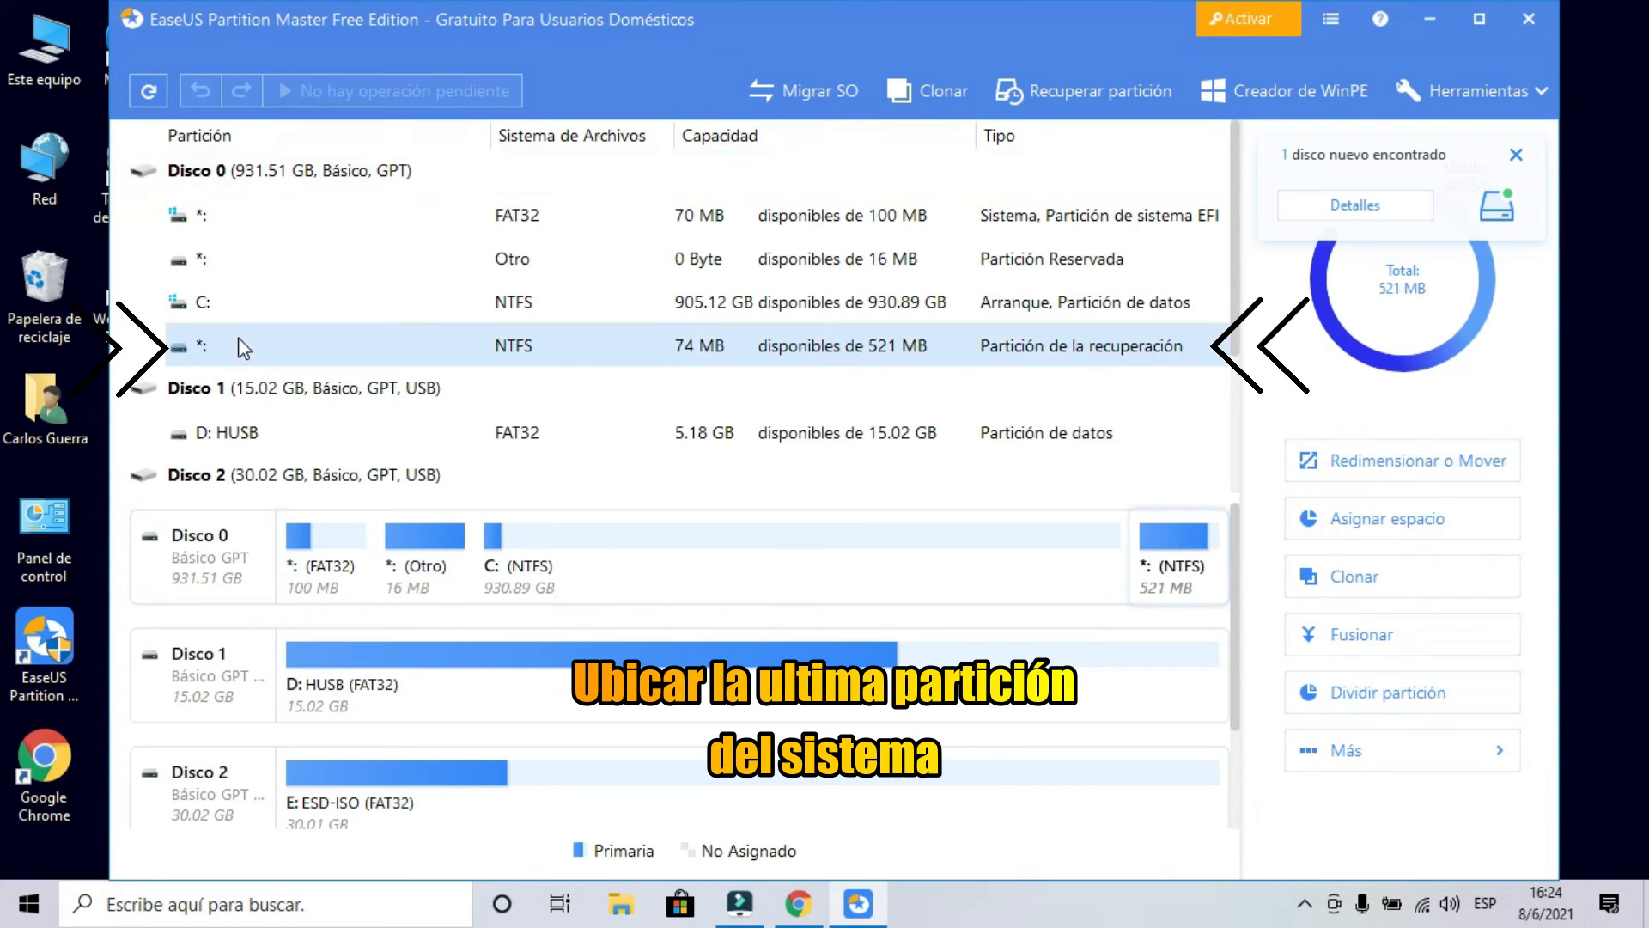
right_click(710, 340)
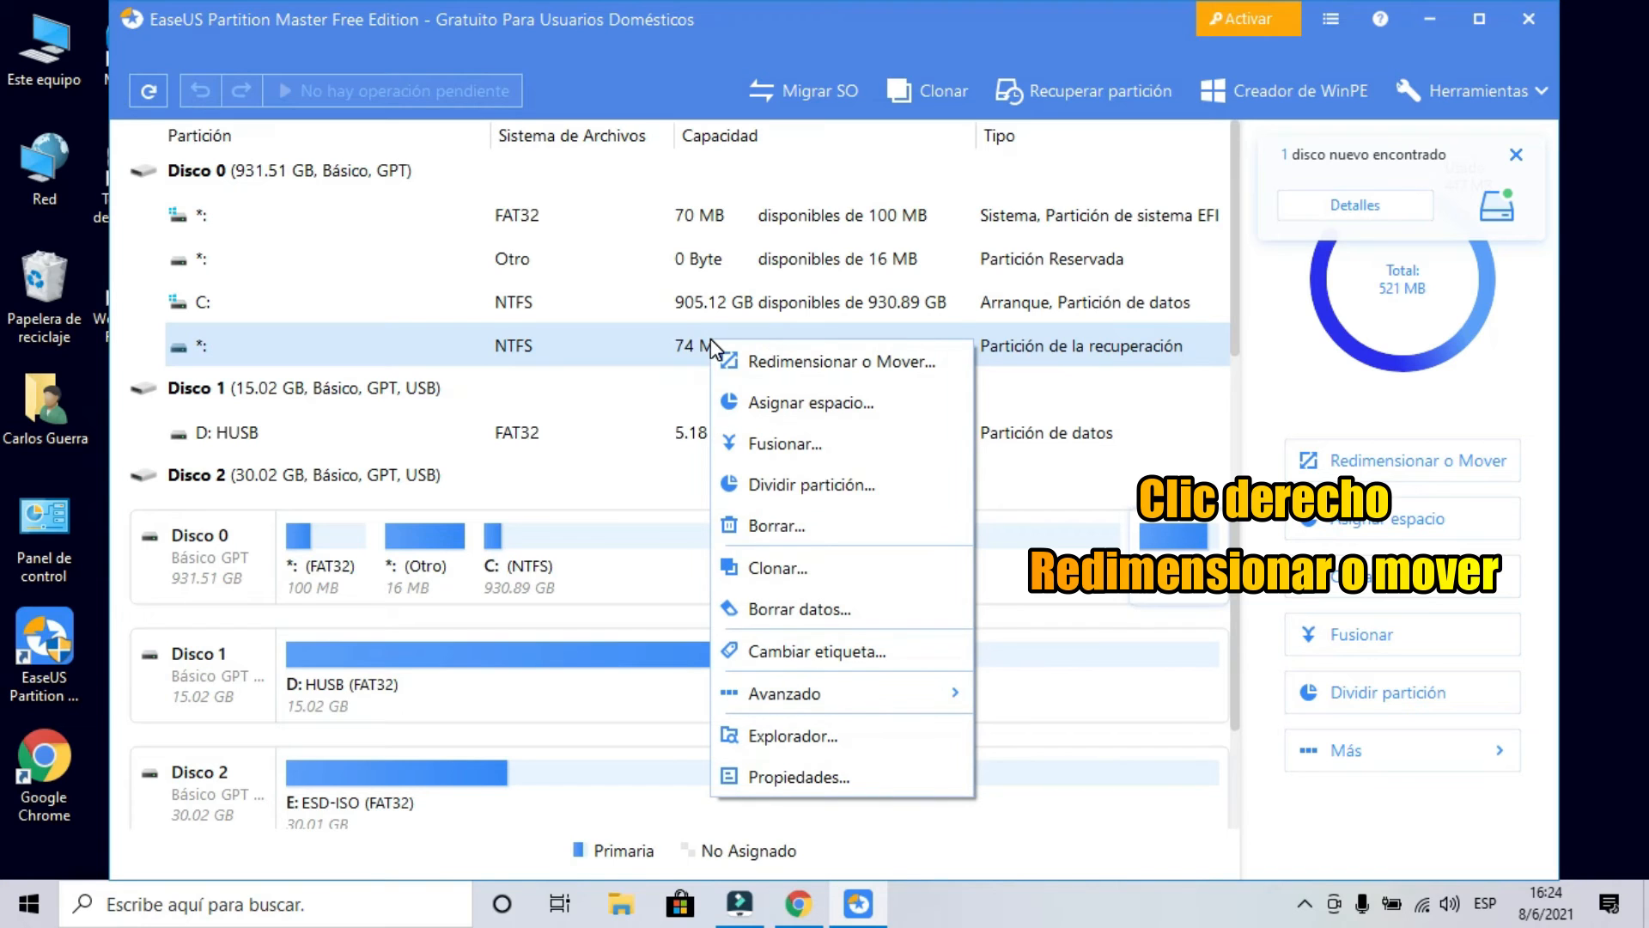
left_click(792, 364)
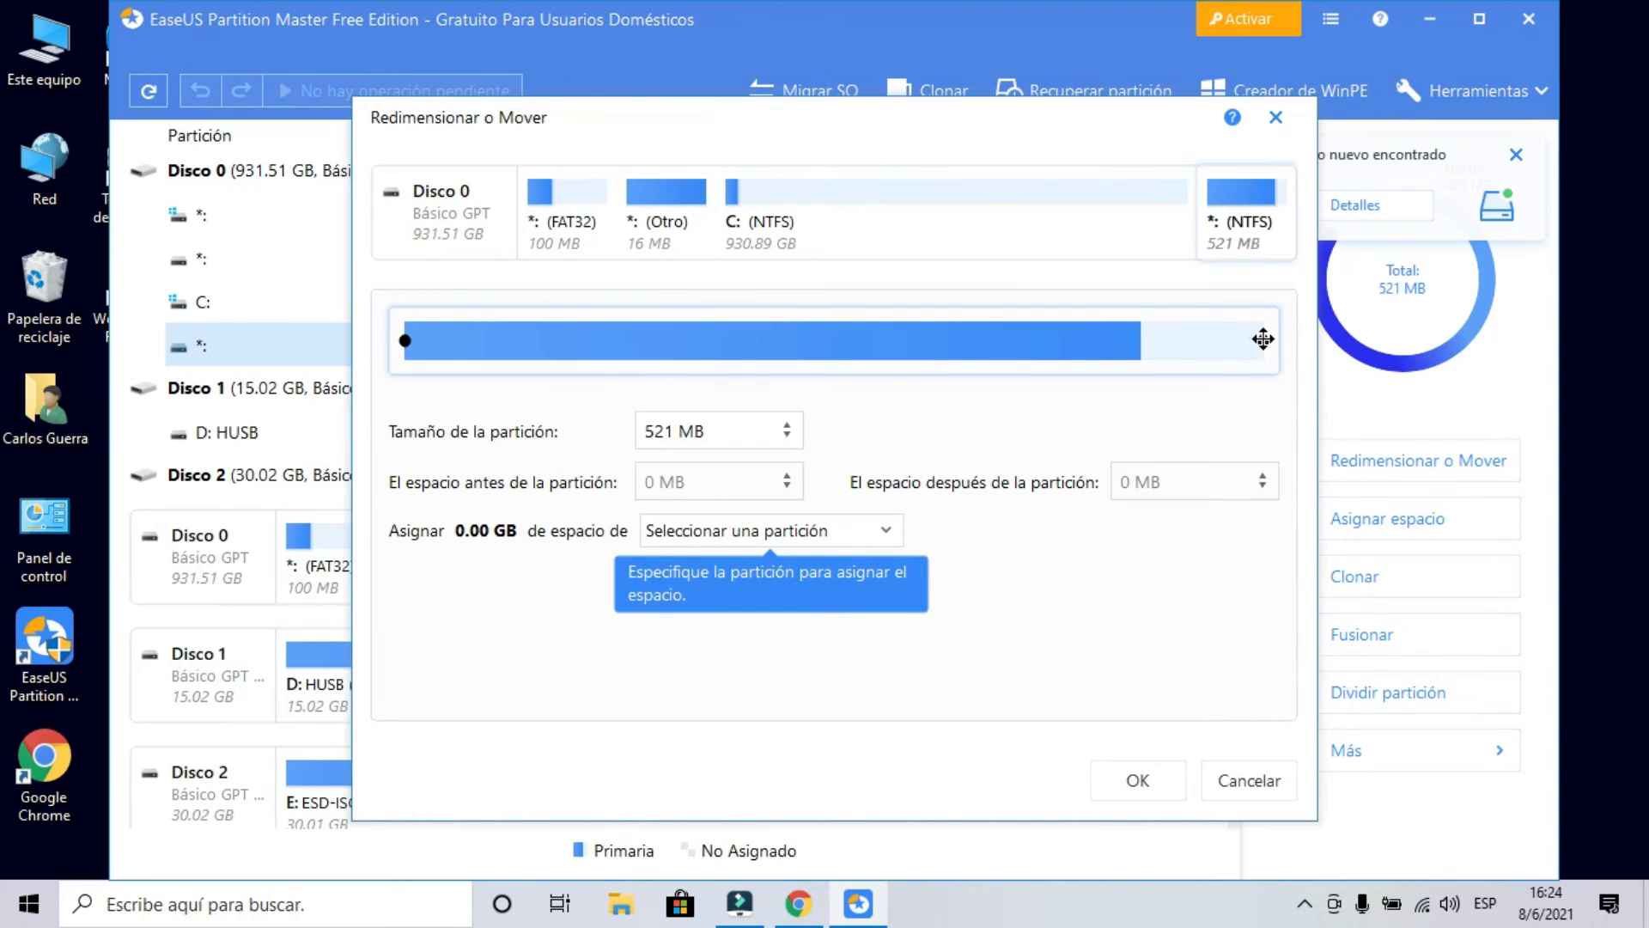
left_click_drag(1262, 339, 1239, 341)
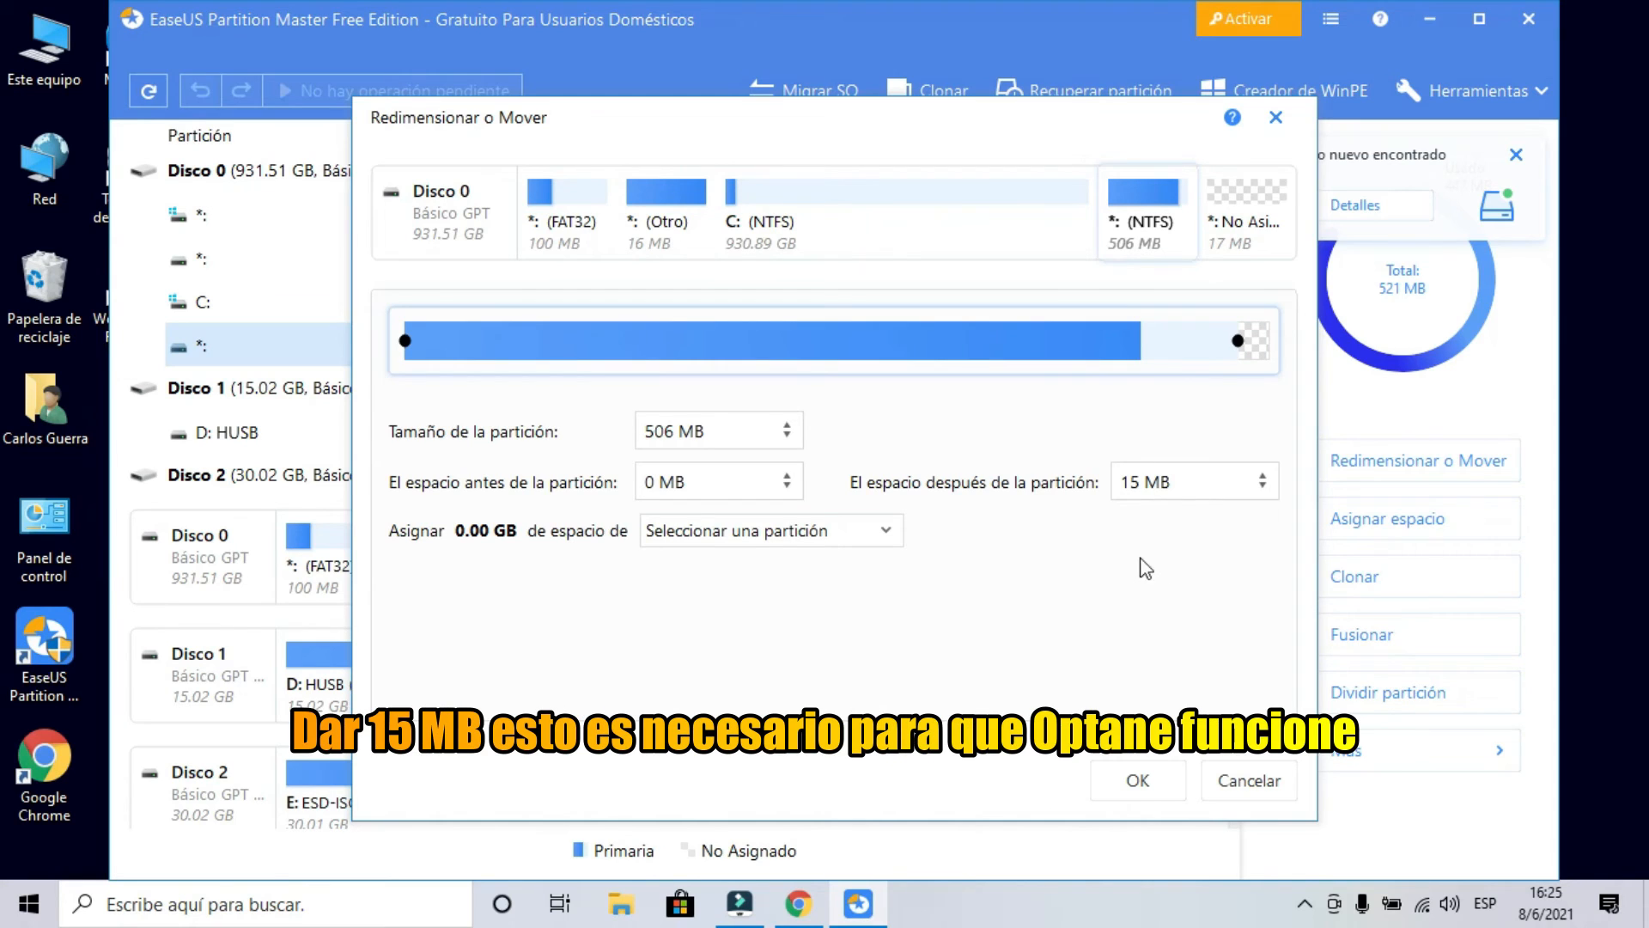
left_click(1137, 783)
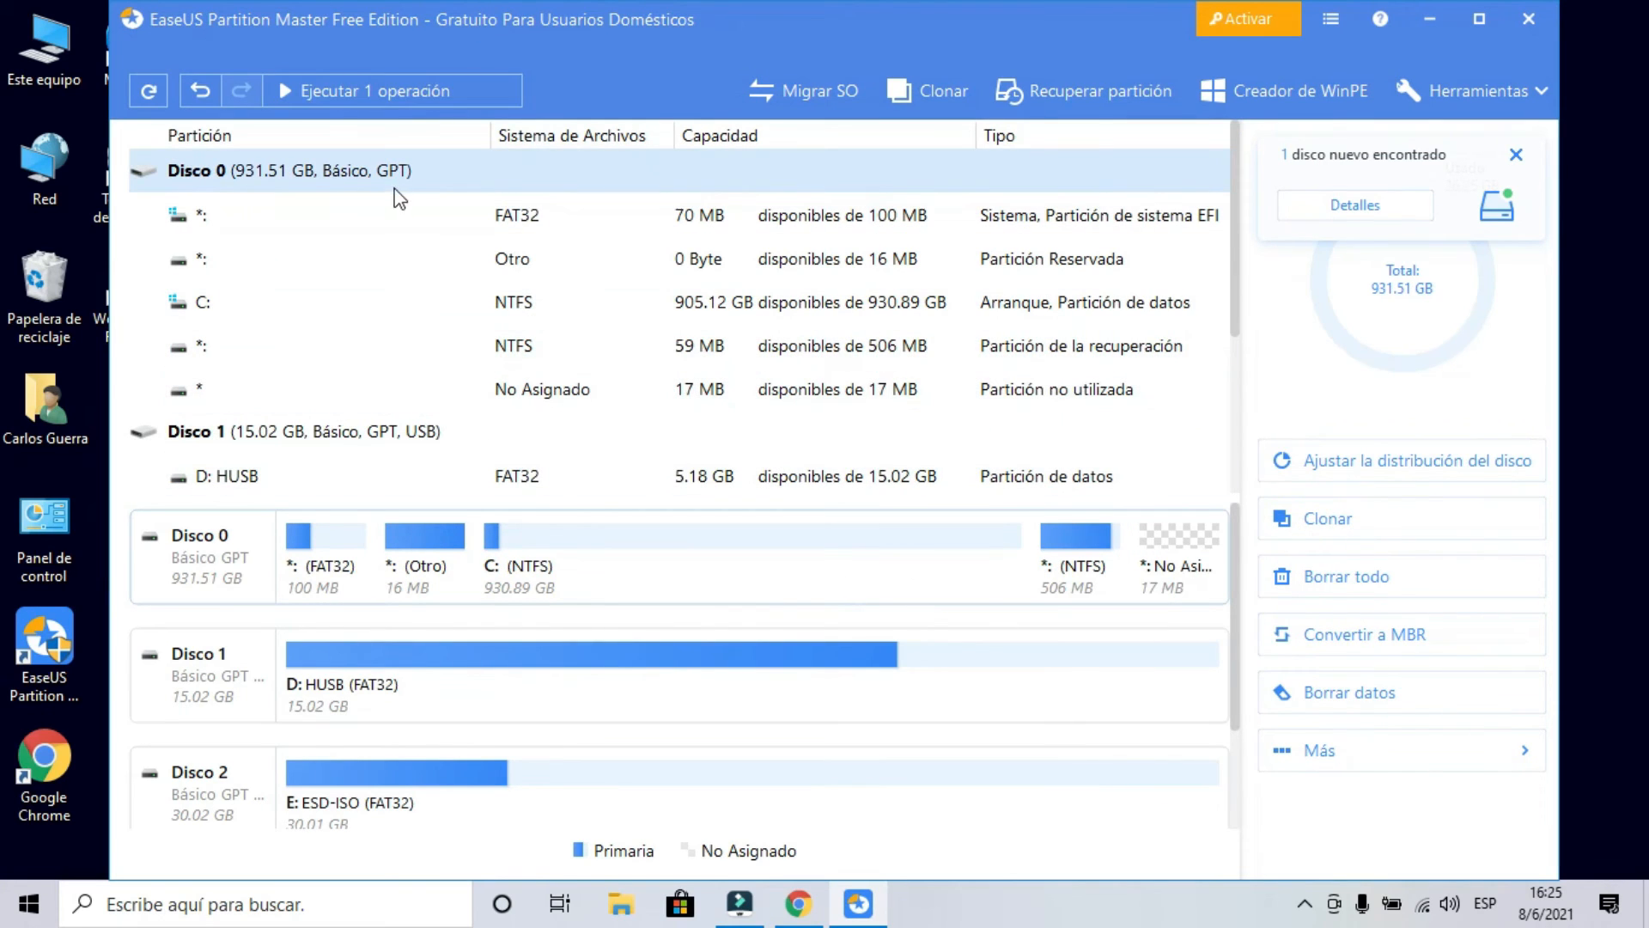
Step: Execute and apply the pending resize operation on Disk 0, finish it and close EaseUS Partition Master
left_click(419, 84)
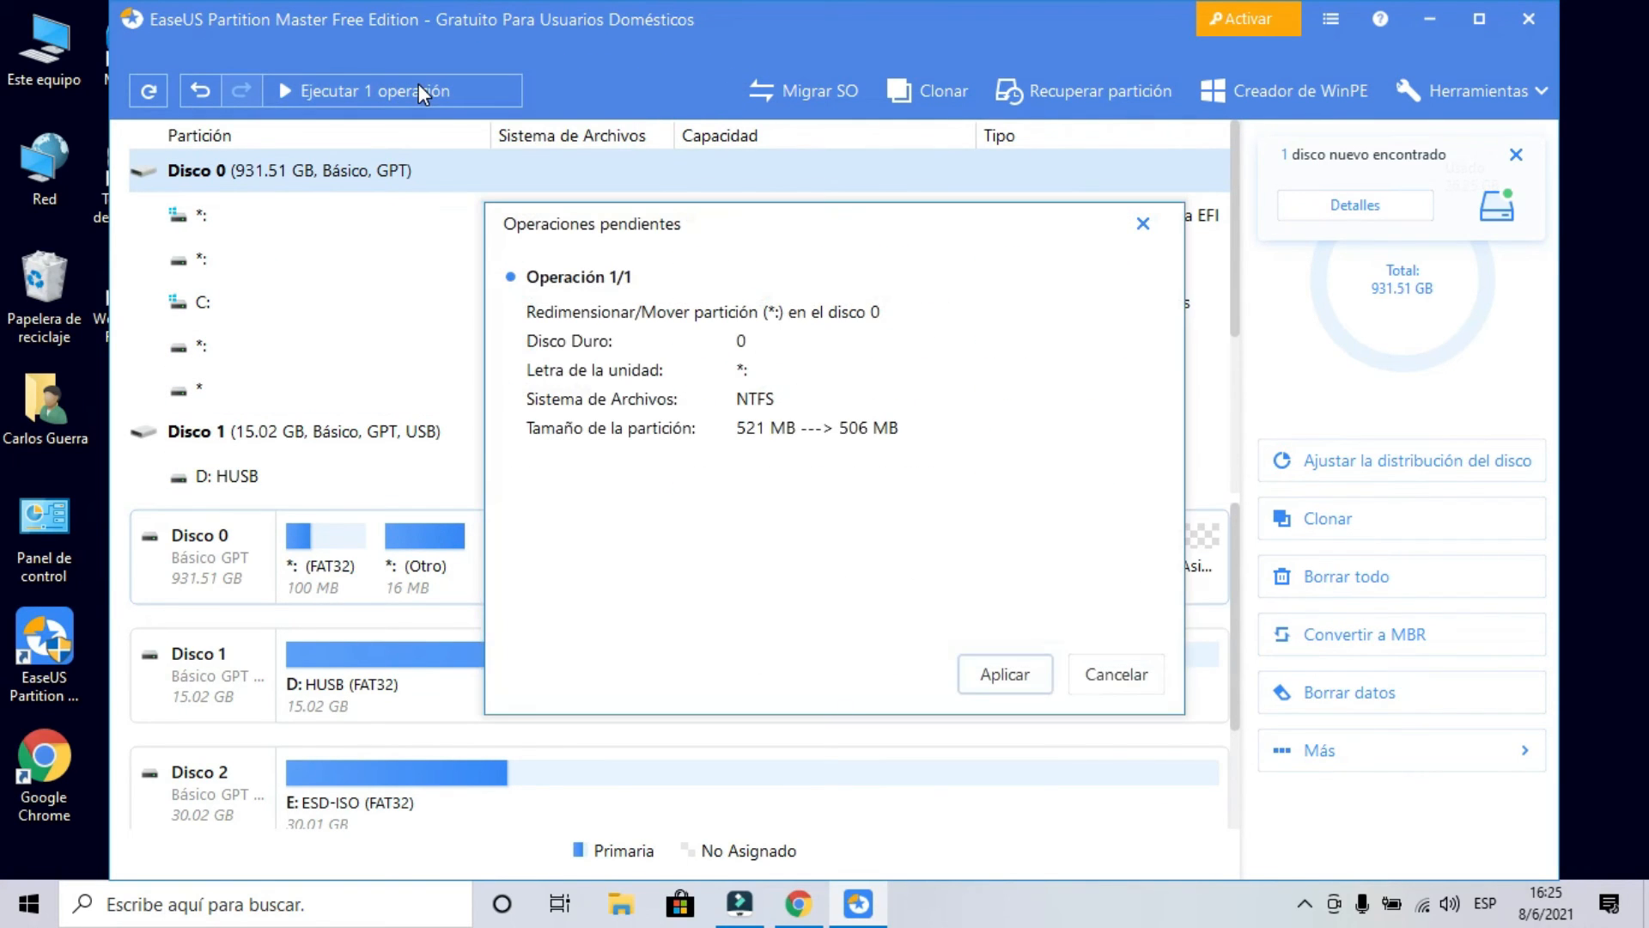
left_click(997, 673)
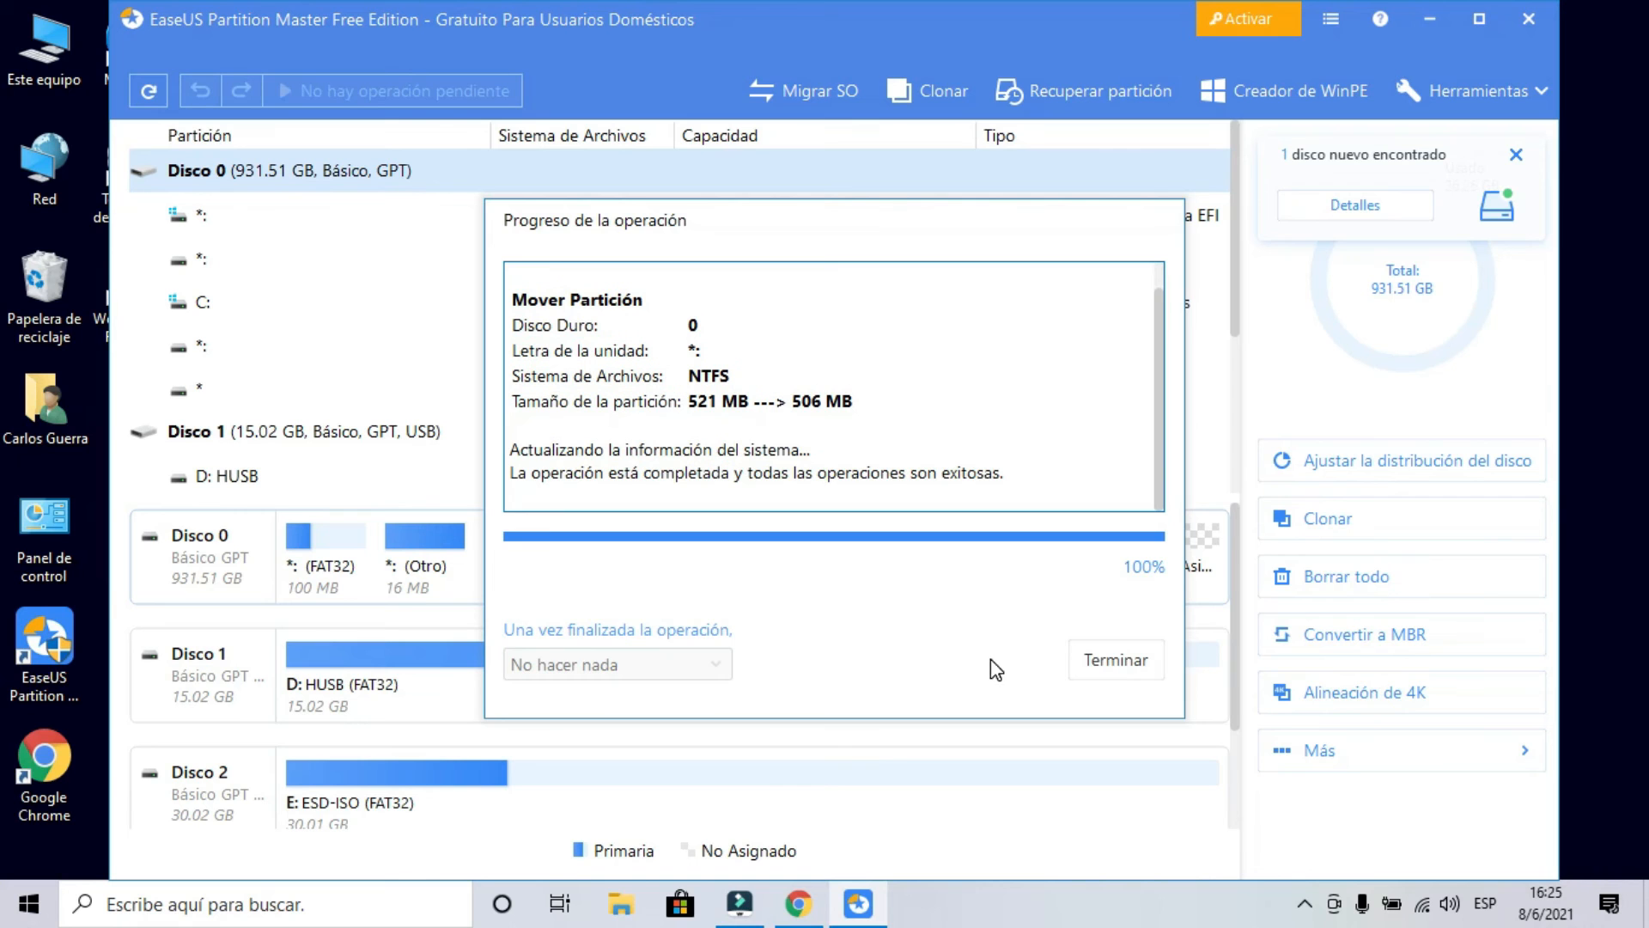
left_click(1134, 672)
left_click(1273, 155)
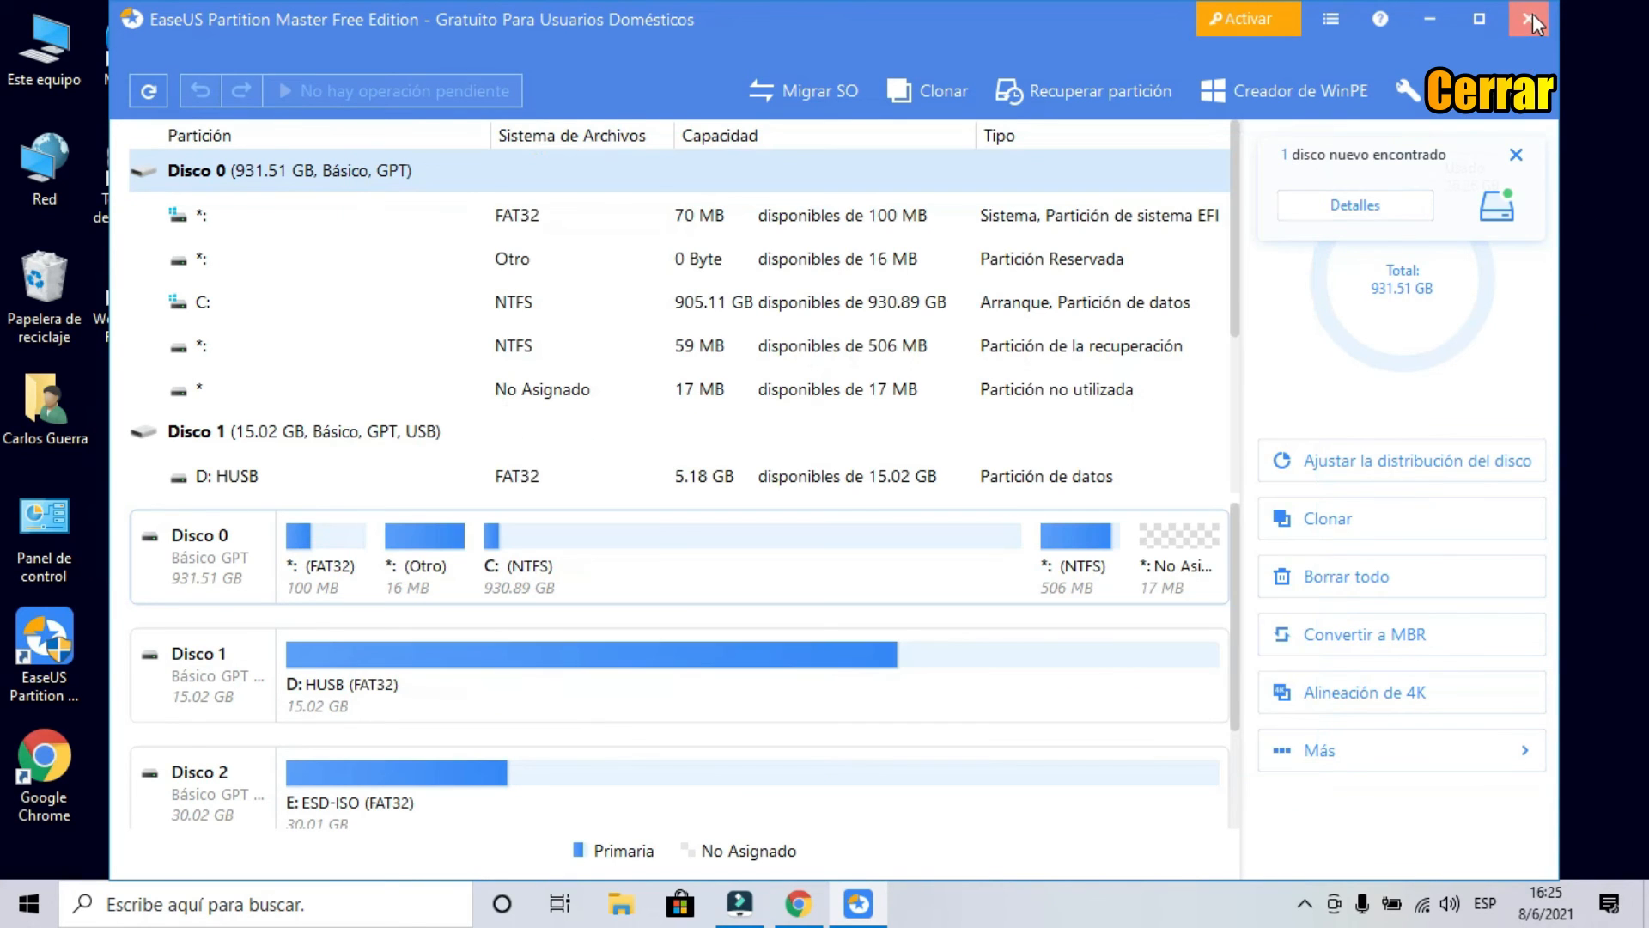
left_click(1528, 19)
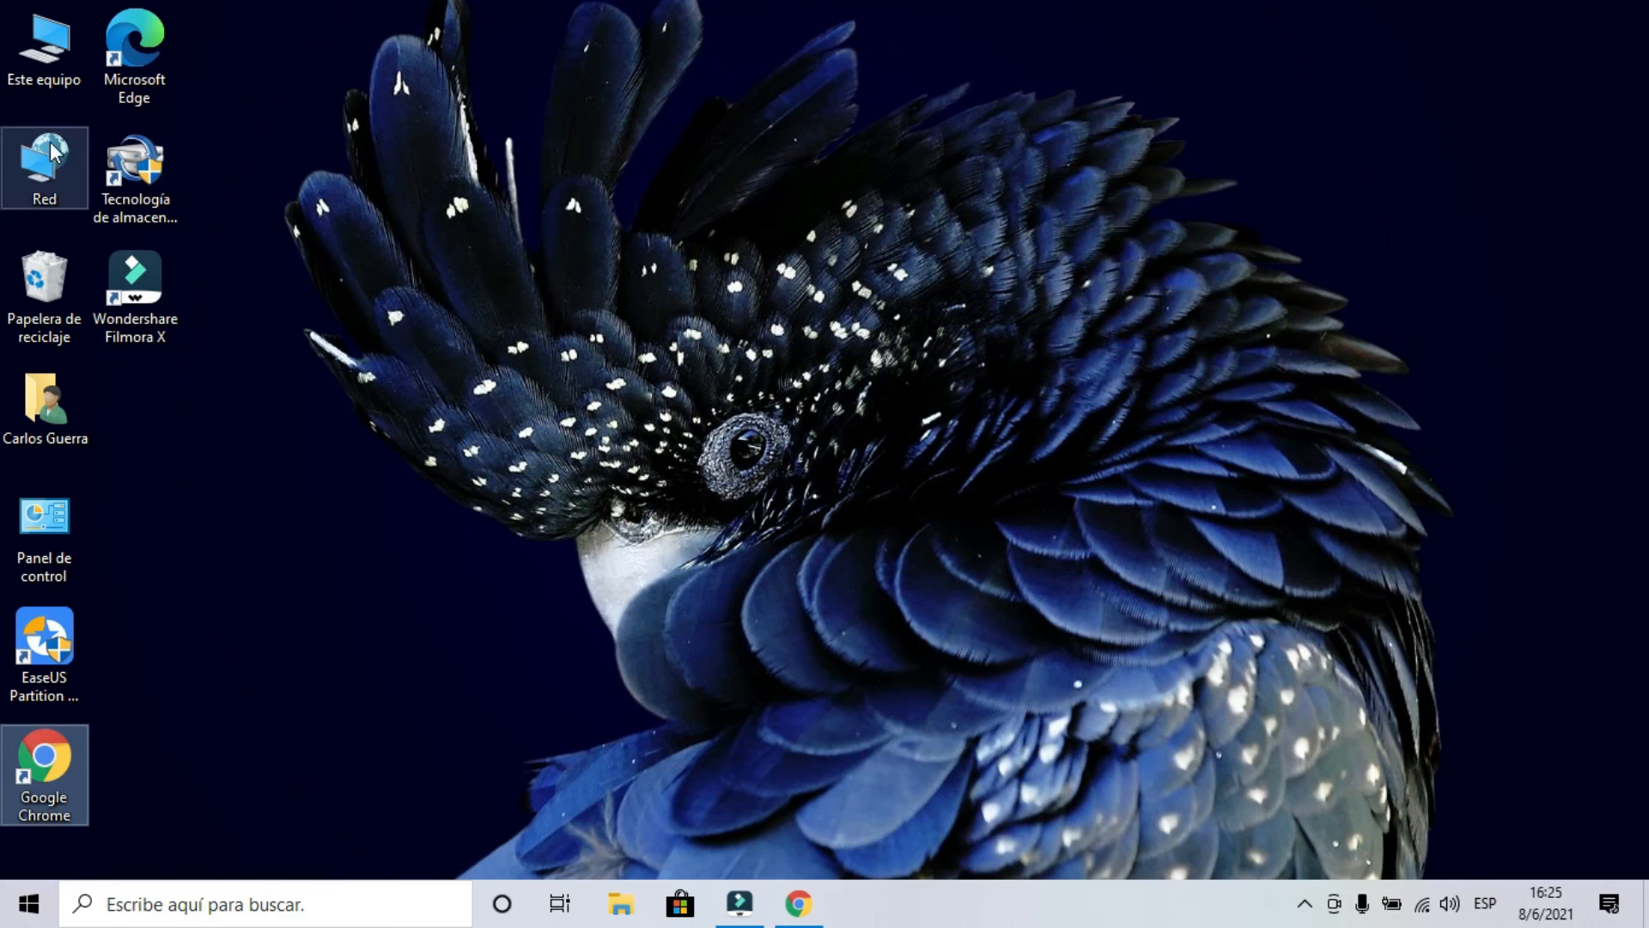
Step: Open Intel Rapid Storage Technology from the desktop and activate Intel Optane memory with the 13 GB PCIe SSD and the 932 GB SATA system disk
double_click(146, 184)
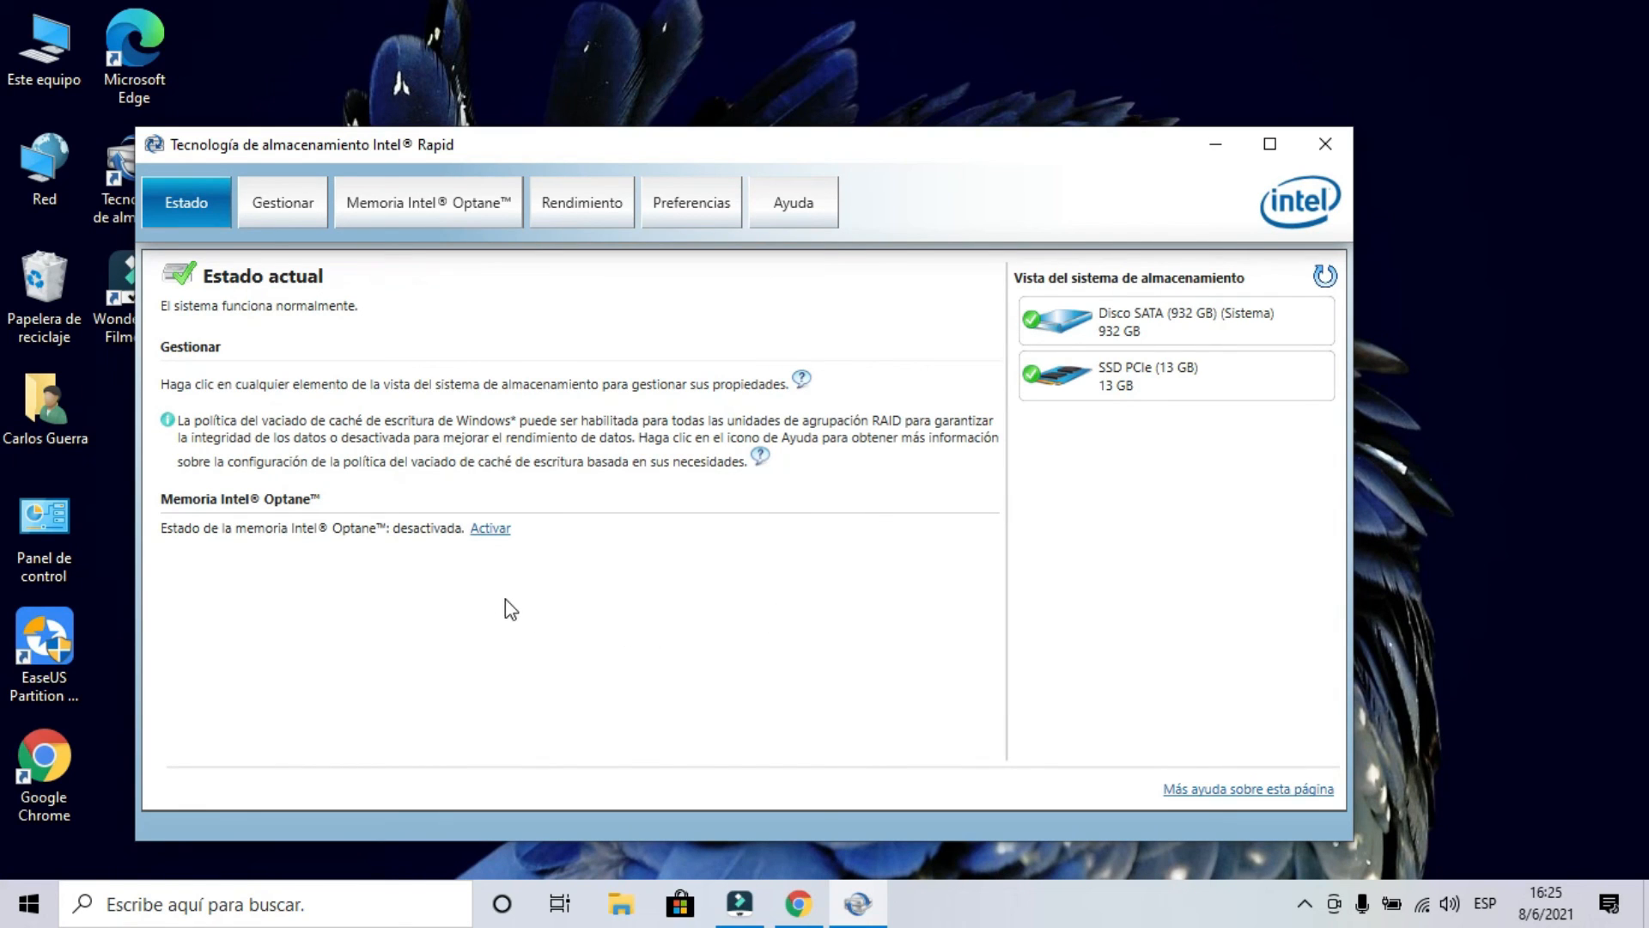
left_click(450, 205)
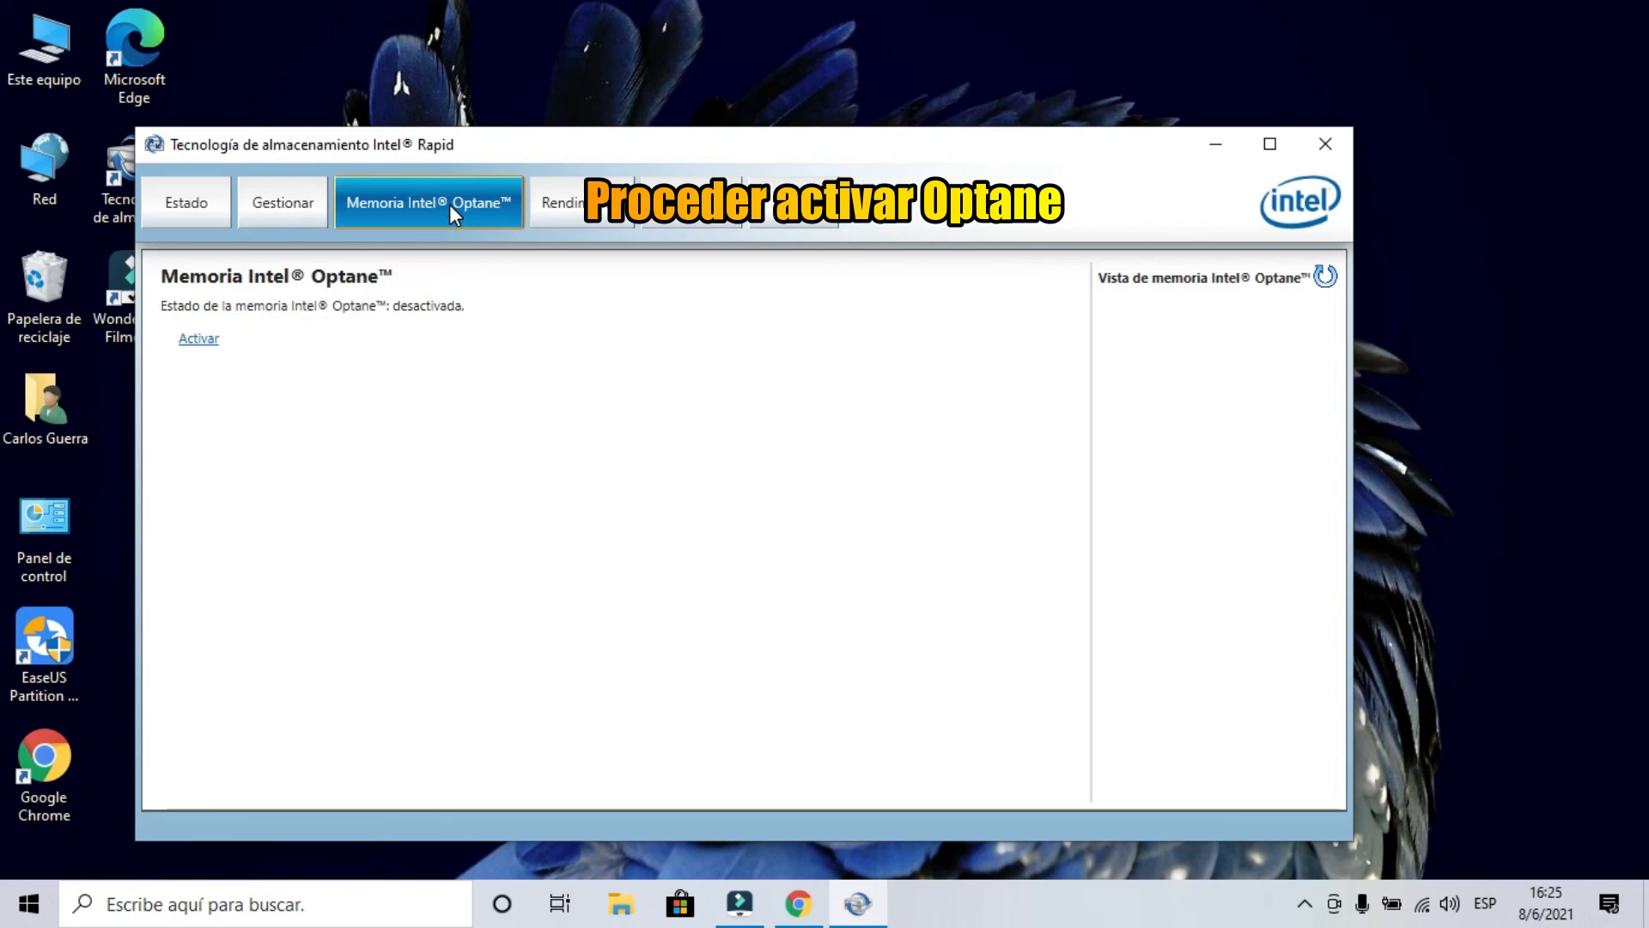
left_click(193, 344)
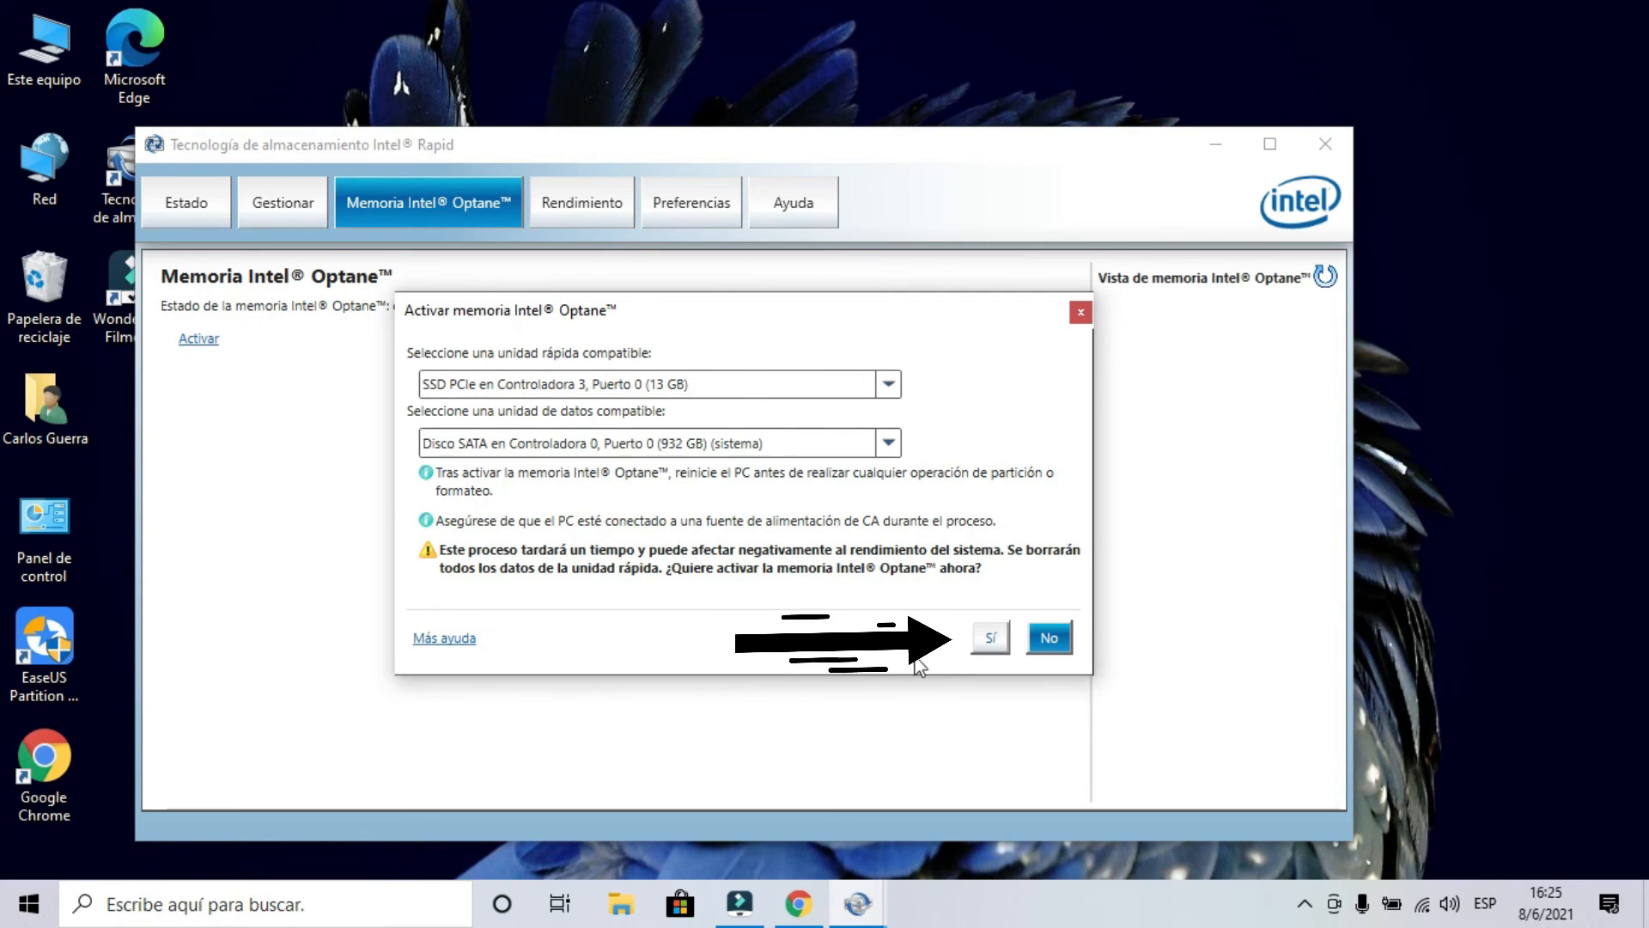
left_click(990, 637)
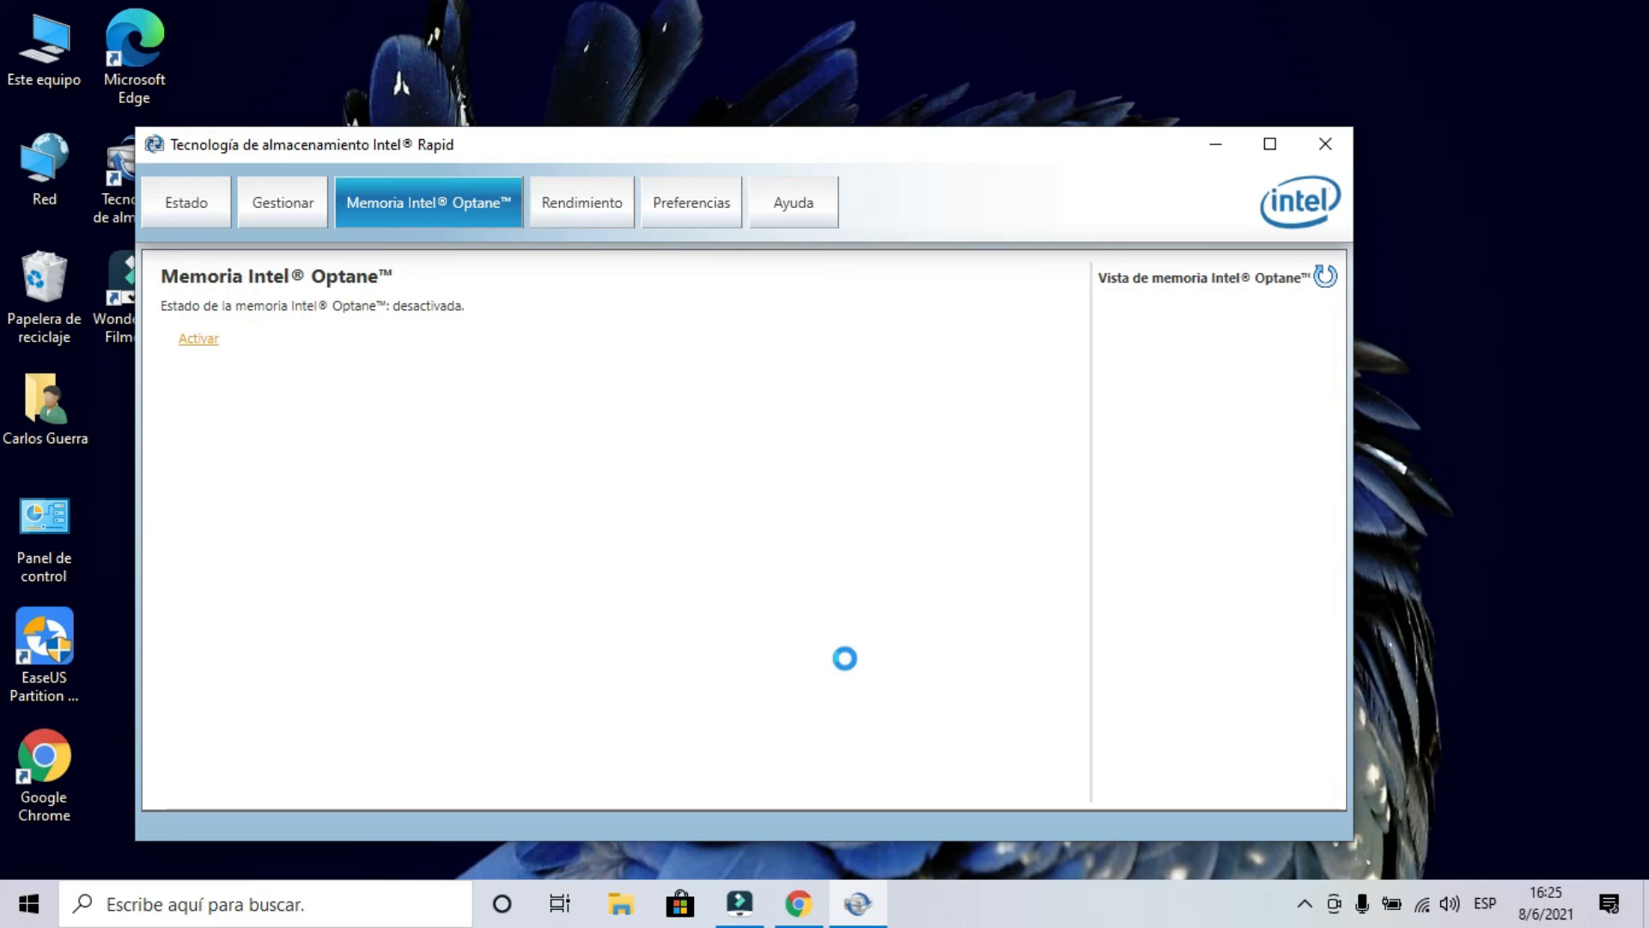